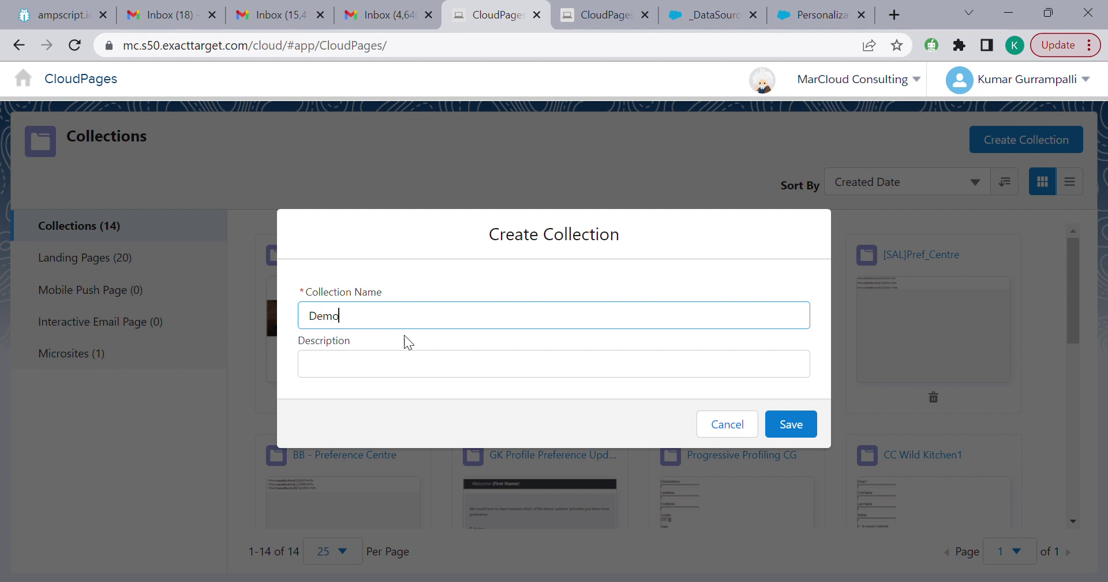
Enter "used for demos" as the description of the new Demo collection and save it.
click(407, 371)
text(us)
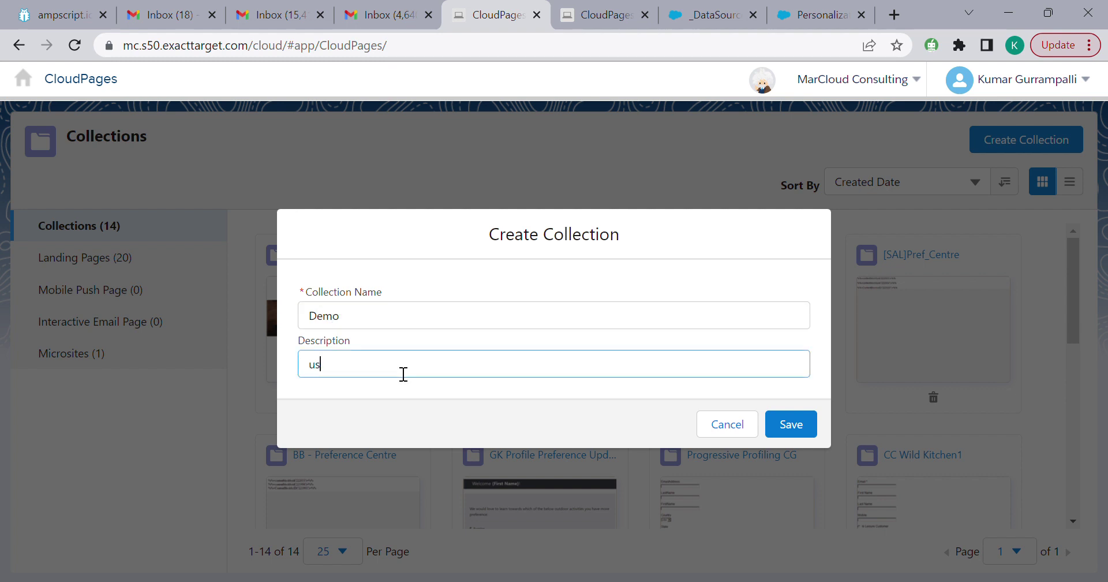
text(ed for demos)
click(801, 426)
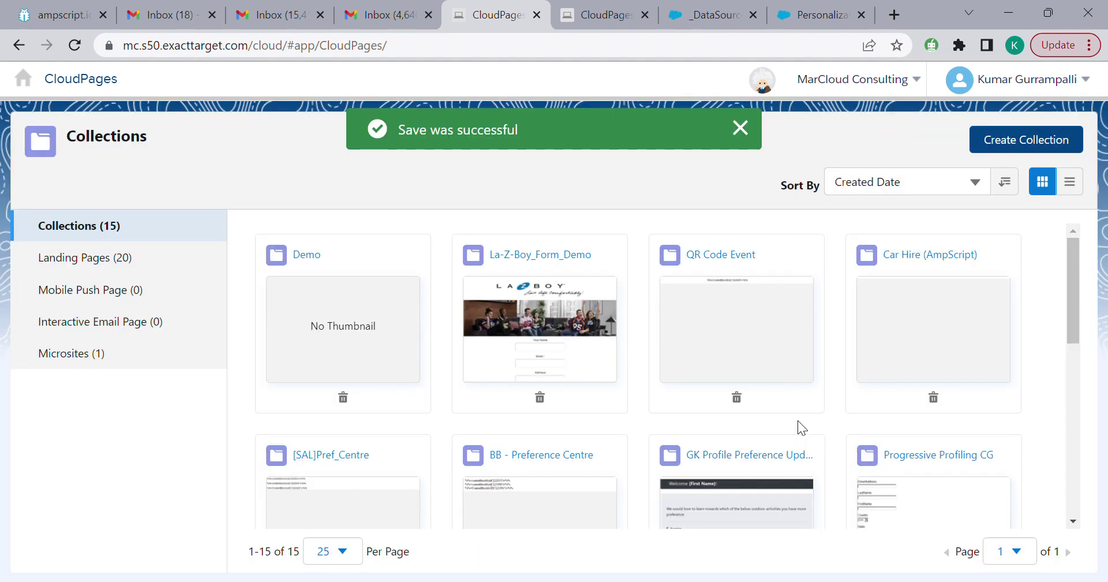
Create a landing page named Demo_CloudPage with the Basic 3 Row layout inside the Demo collection.
click(374, 335)
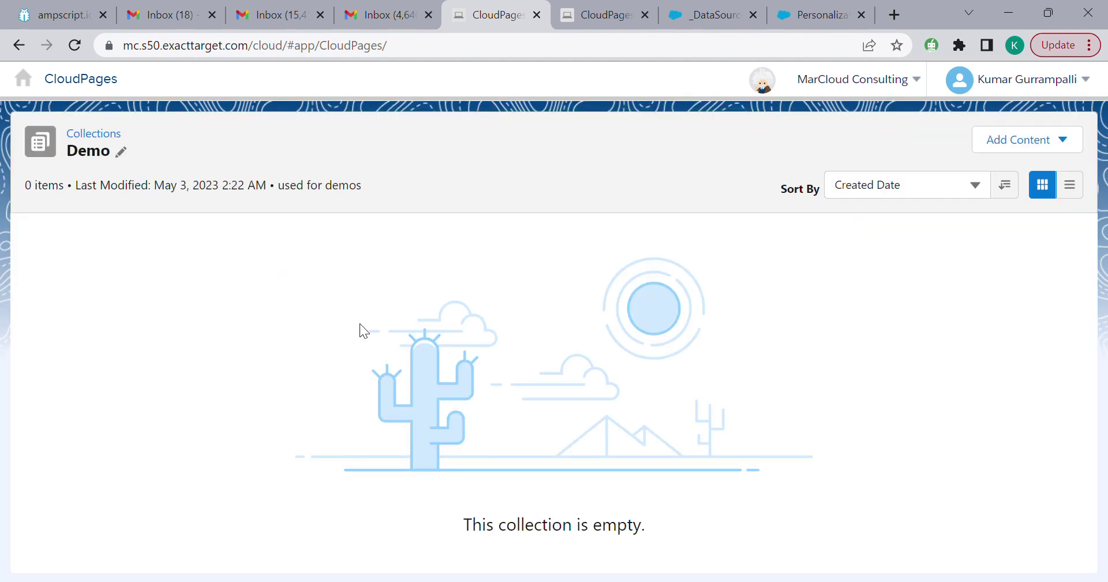
click(1062, 141)
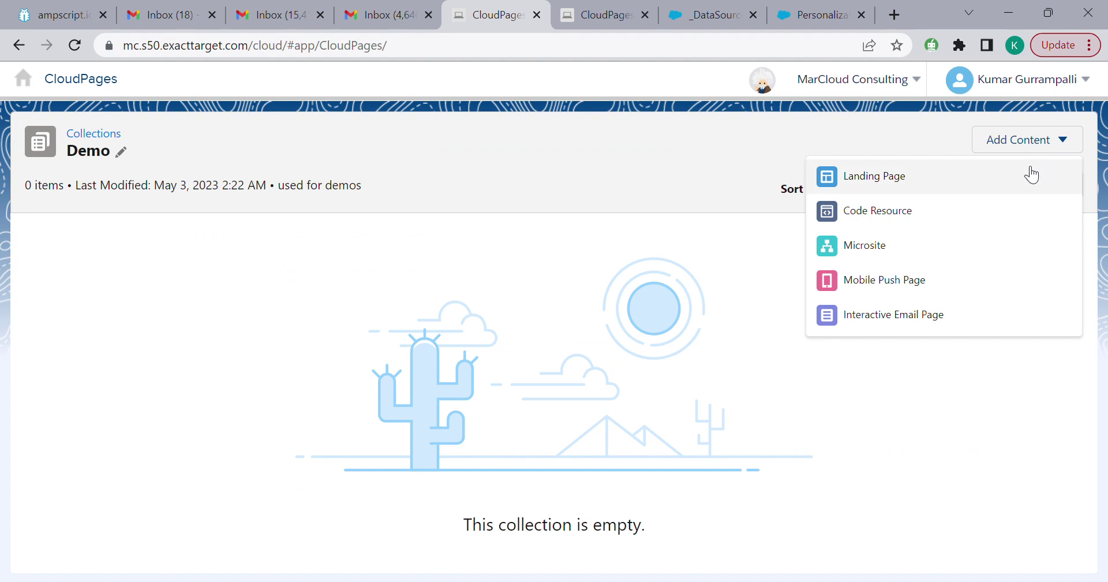
click(975, 180)
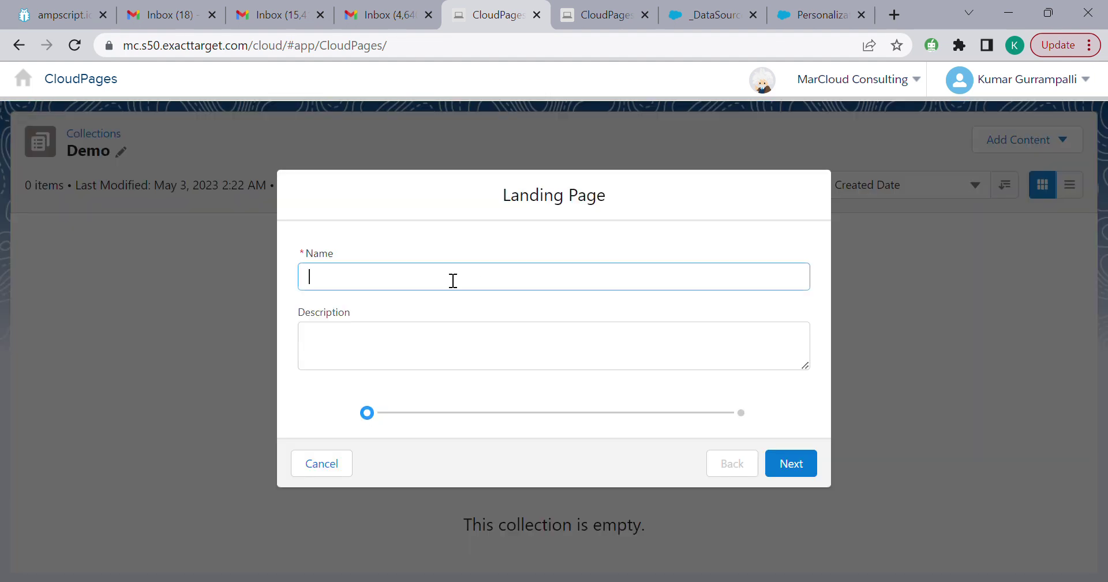
text(Demo)
text(_CloudPage)
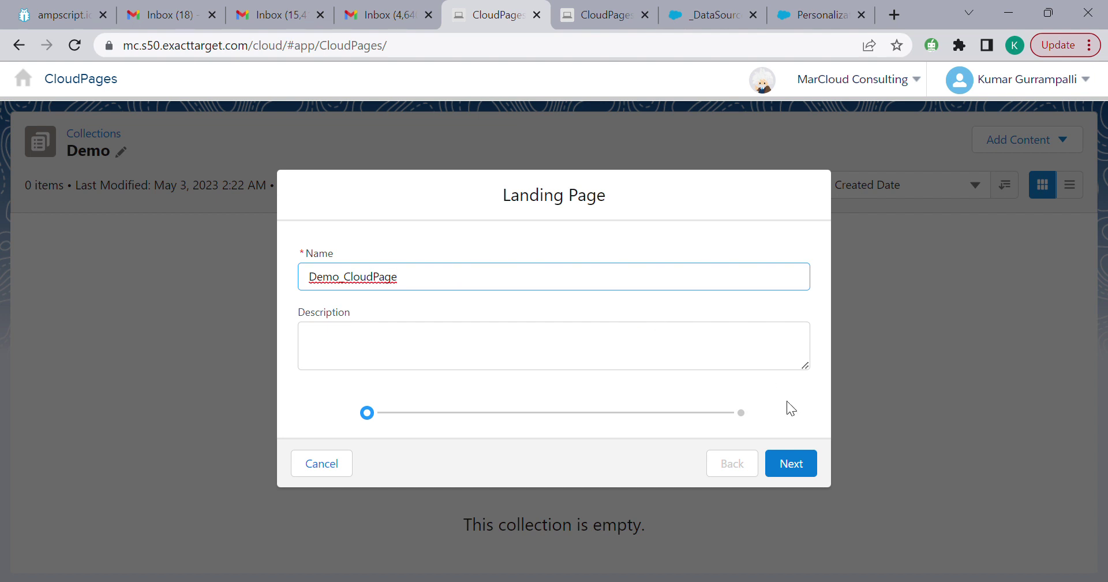
click(806, 466)
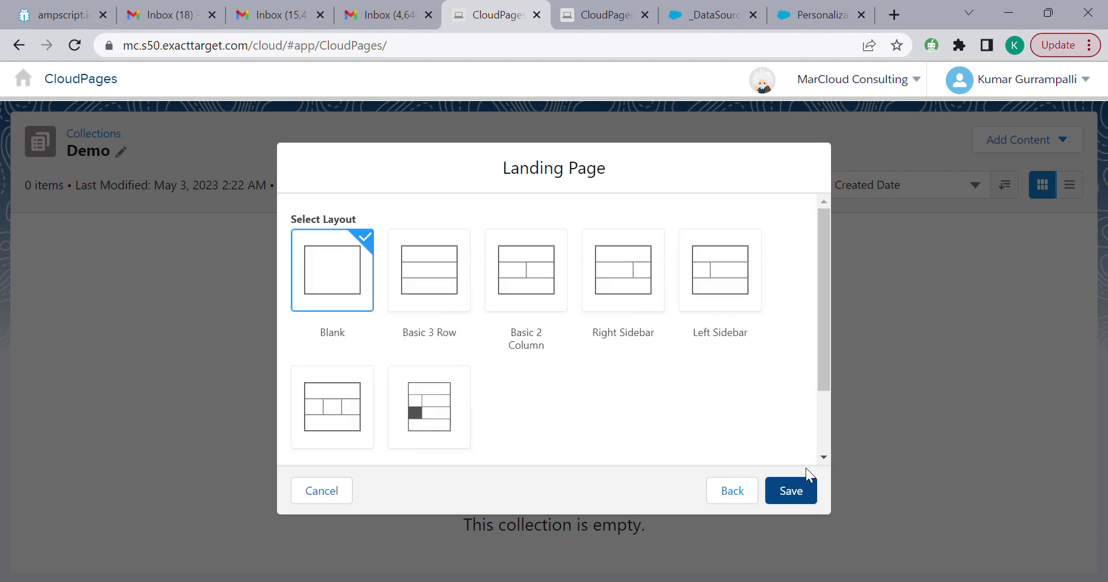
click(447, 281)
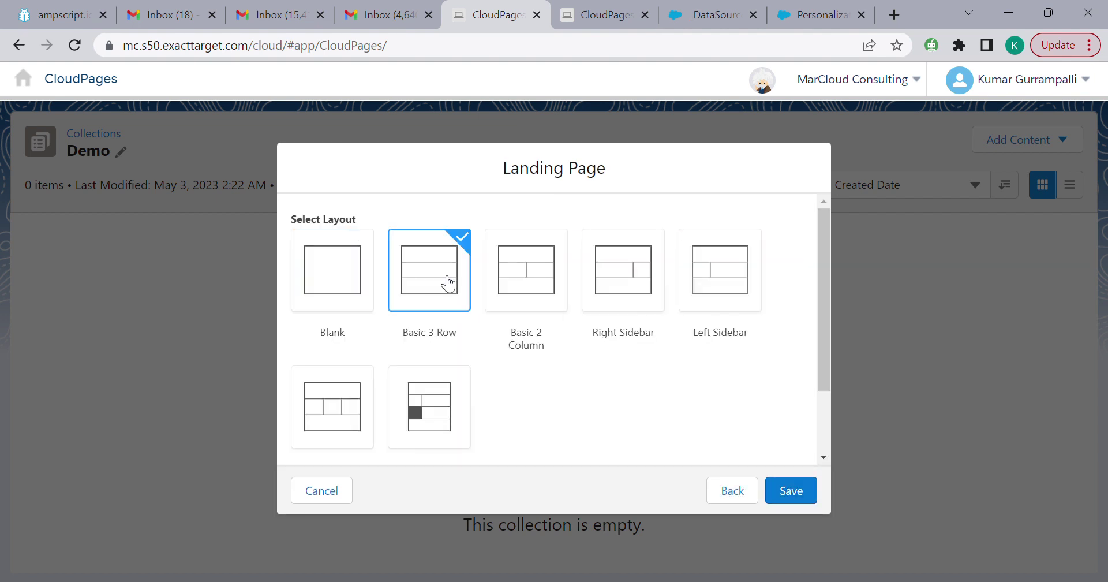
click(799, 495)
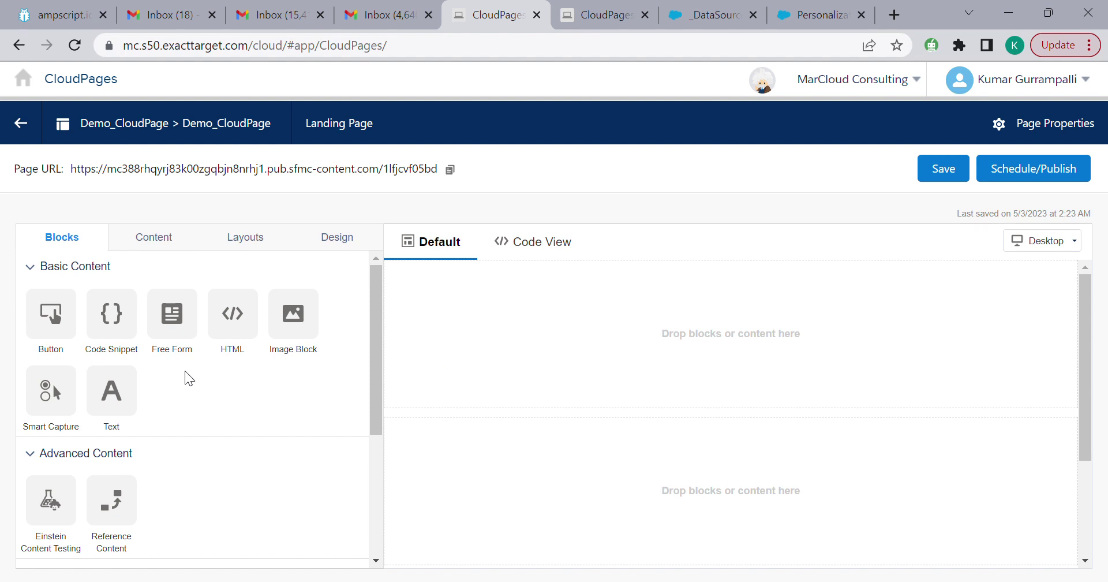
Add an Image Block to the first row of the landing page.
scroll(151, 362, down, 2)
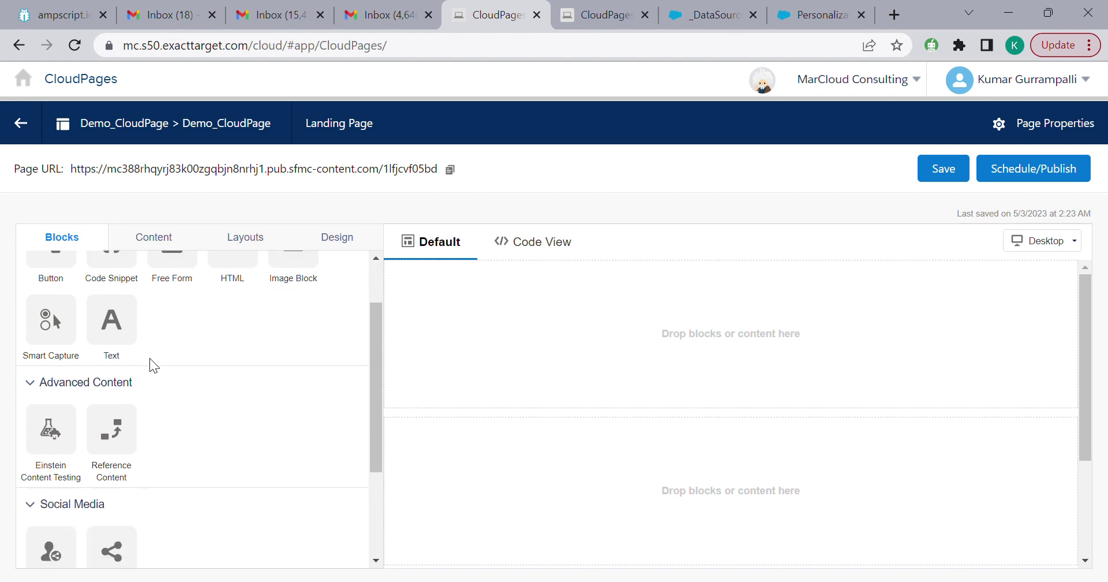
scroll(151, 362, up, 2)
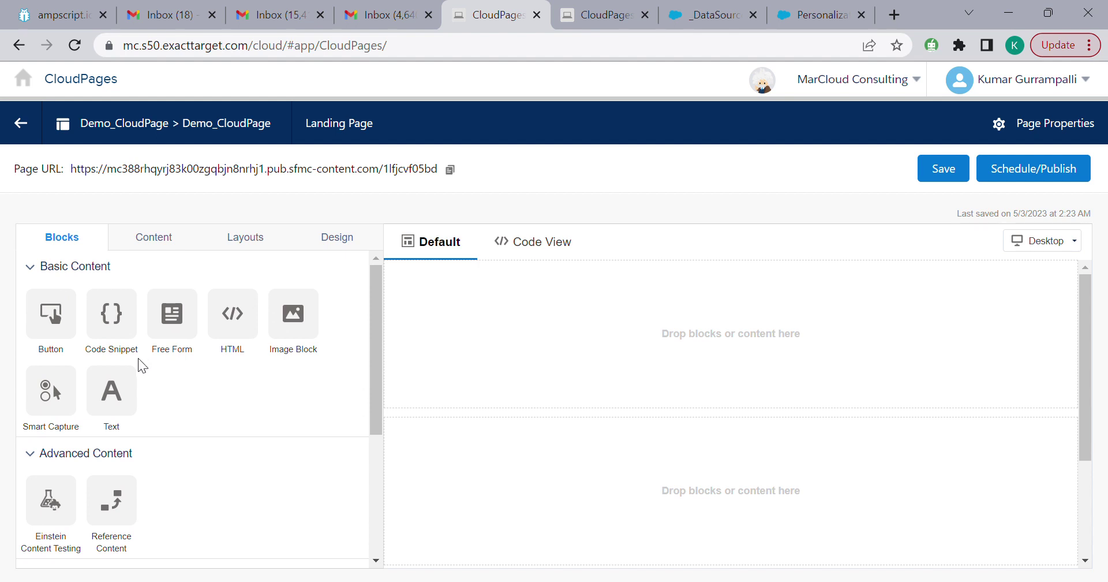
scroll(138, 358, down, 2)
scroll(137, 359, up, 2)
drag(304, 336, 584, 349)
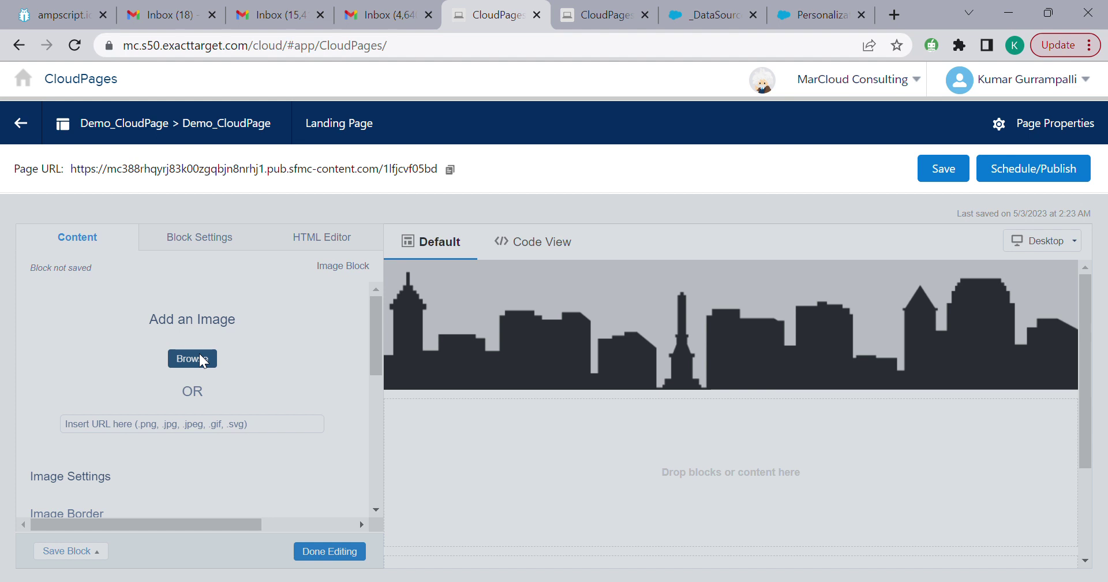
Fill the image block with "Default content image.png" from Content Builder and finish editing the block.
click(179, 356)
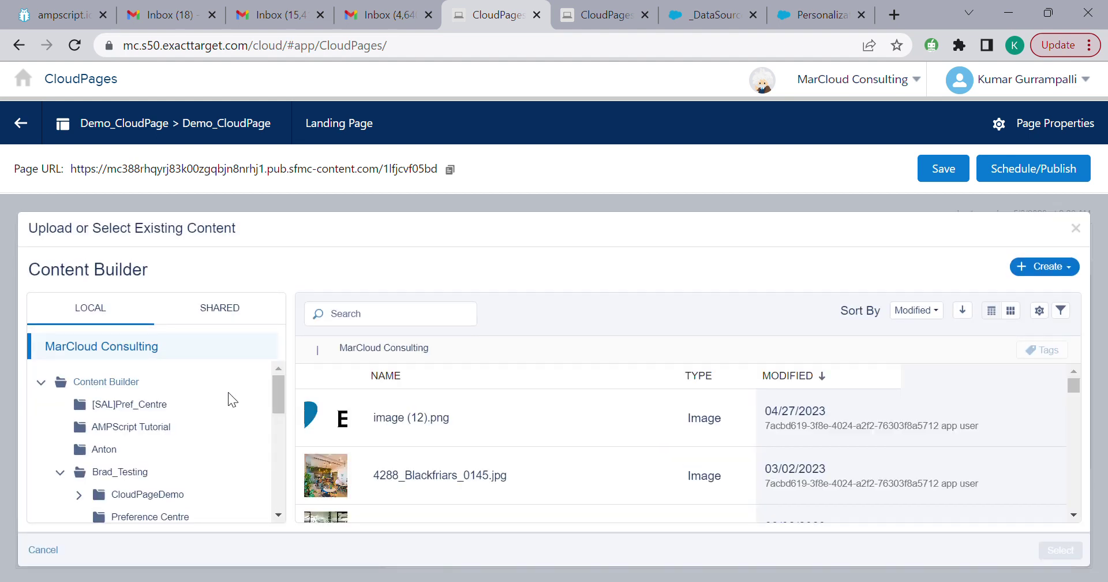
scroll(431, 436, down, 2)
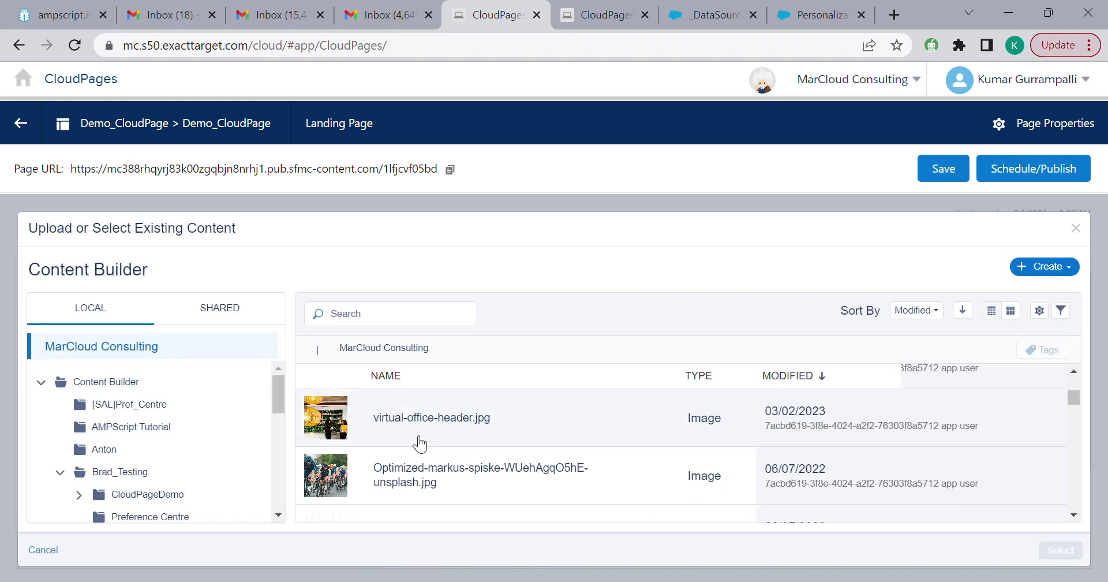
scroll(420, 444, down, 2)
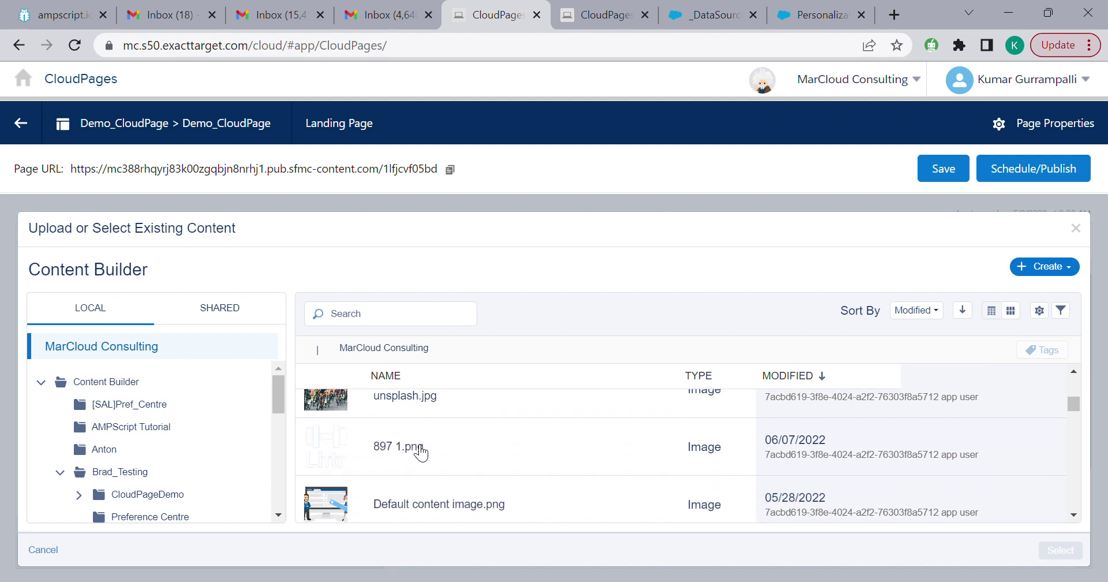
scroll(421, 453, down, 2)
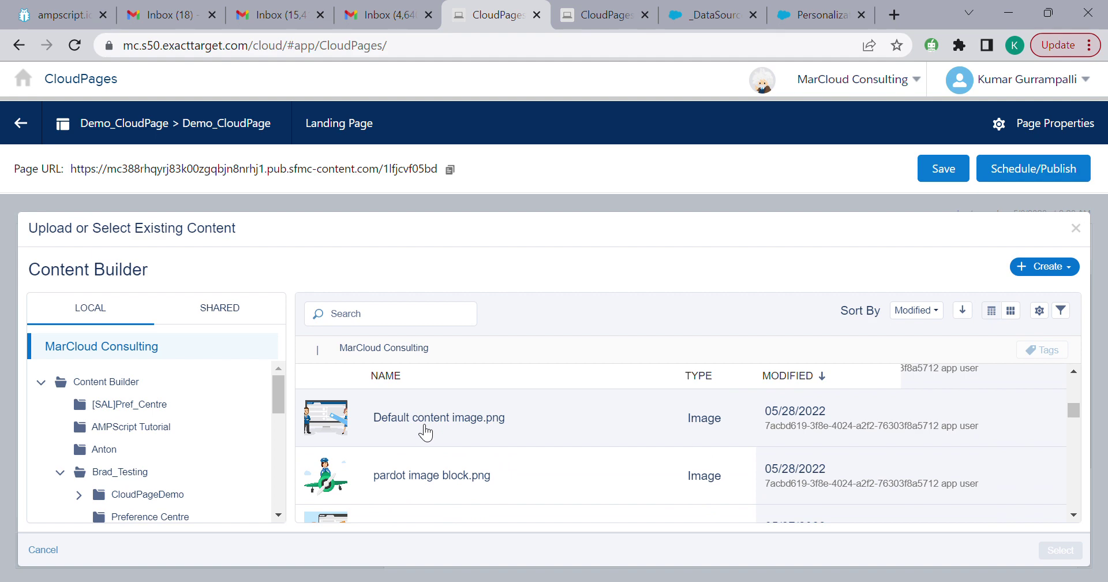
click(425, 430)
click(1060, 550)
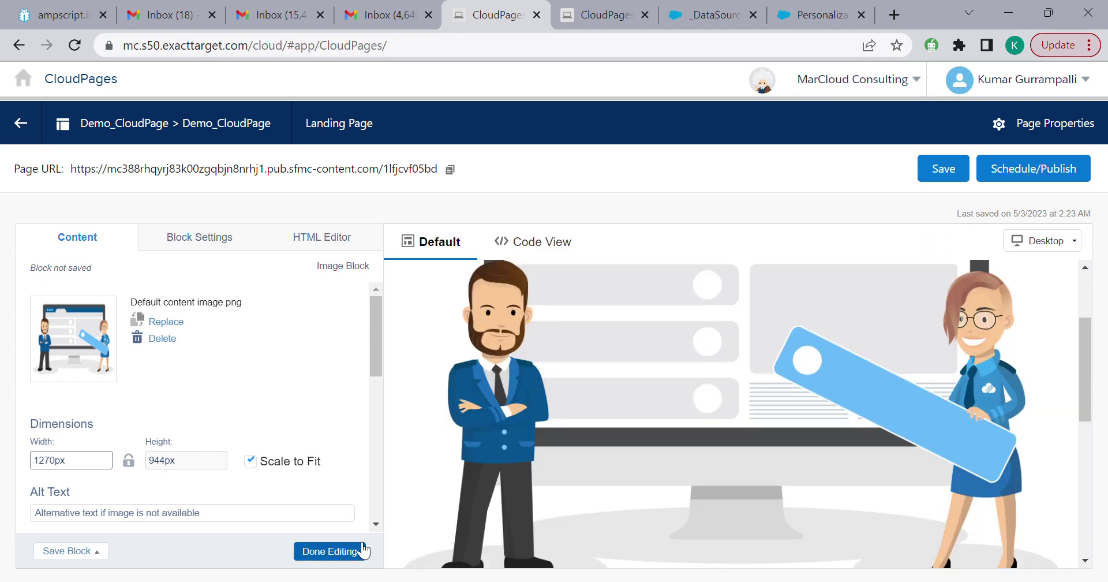
click(346, 551)
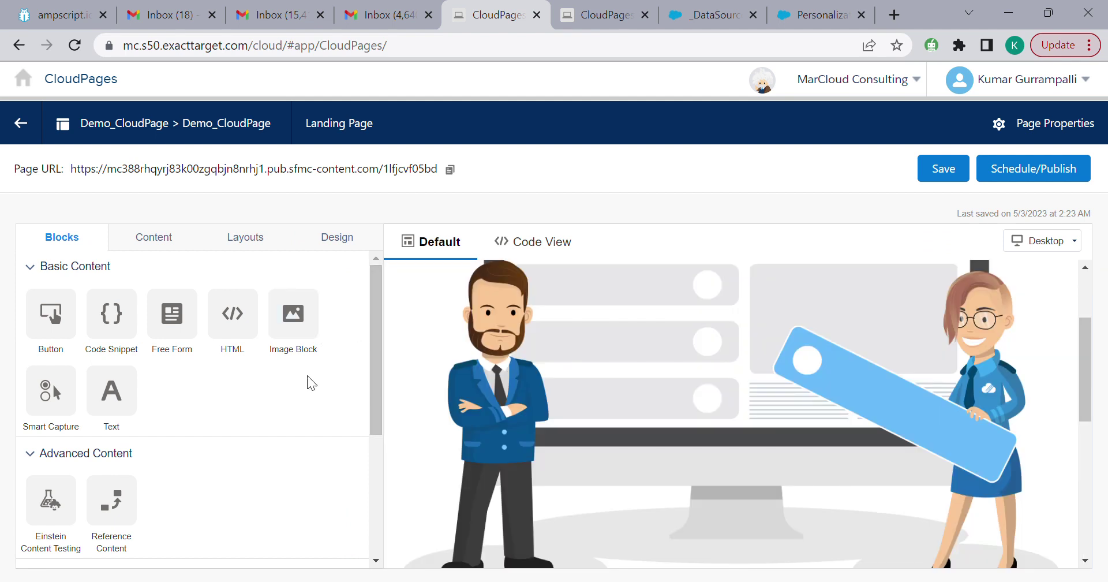
Add an HTML block to the last row of the landing page, leaving the middle row empty.
scroll(434, 406, down, 2)
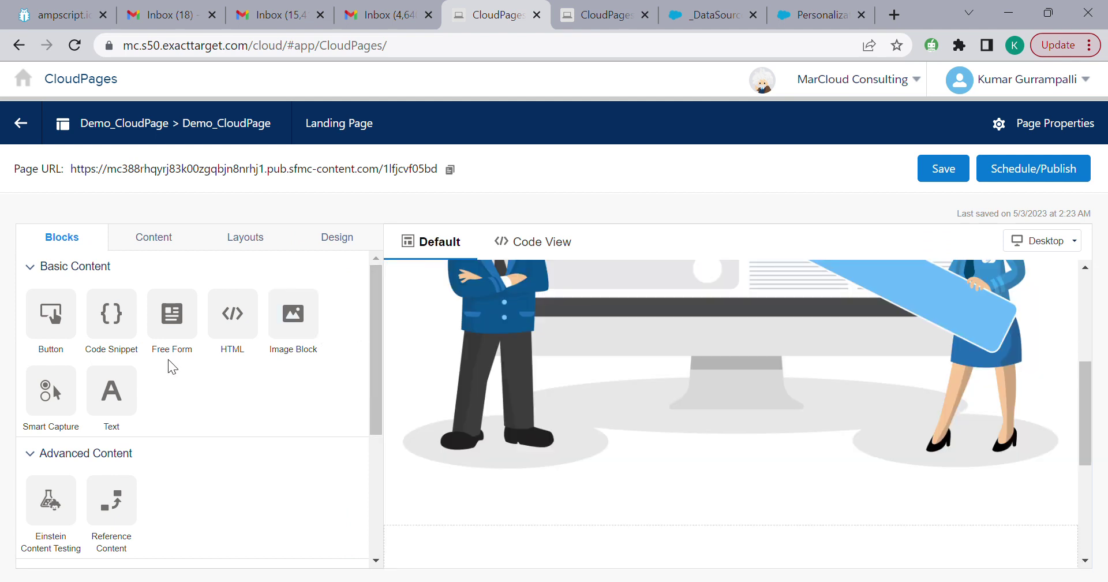
scroll(263, 399, down, 2)
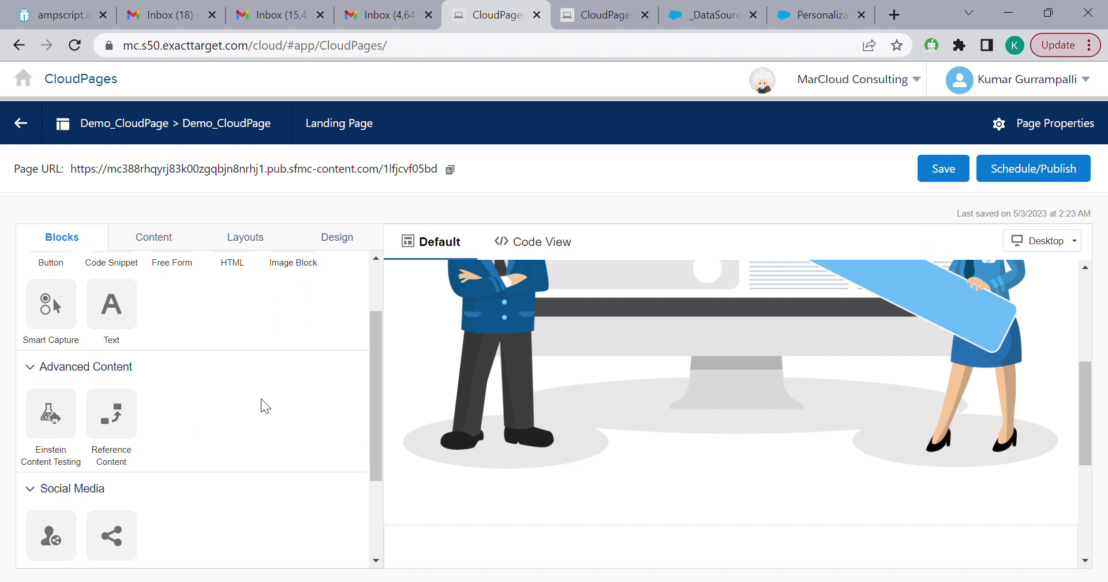
scroll(261, 398, up, 2)
scroll(833, 402, down, 3)
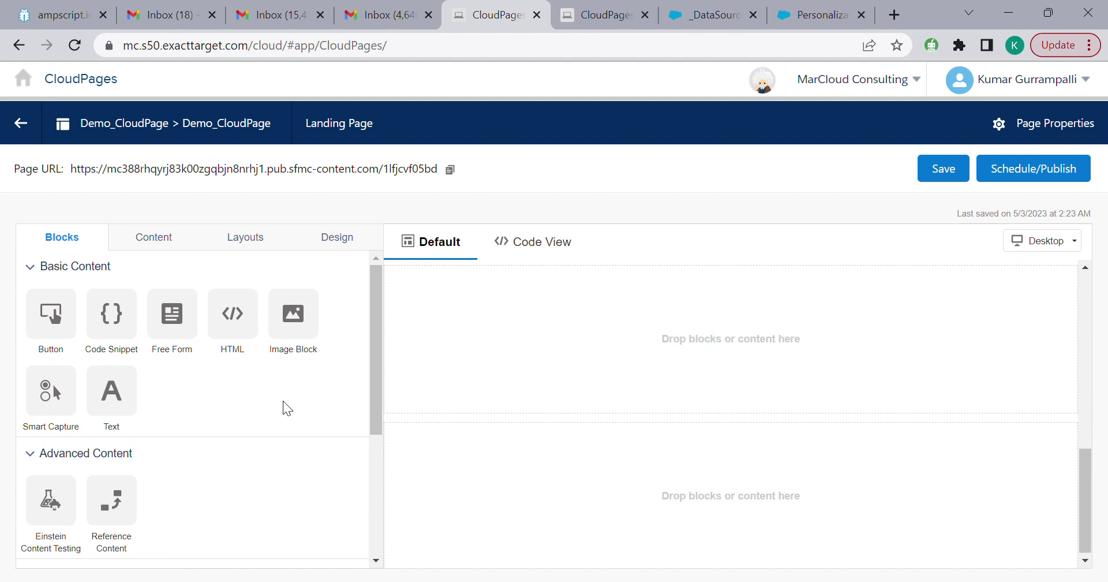
scroll(759, 416, up, 3)
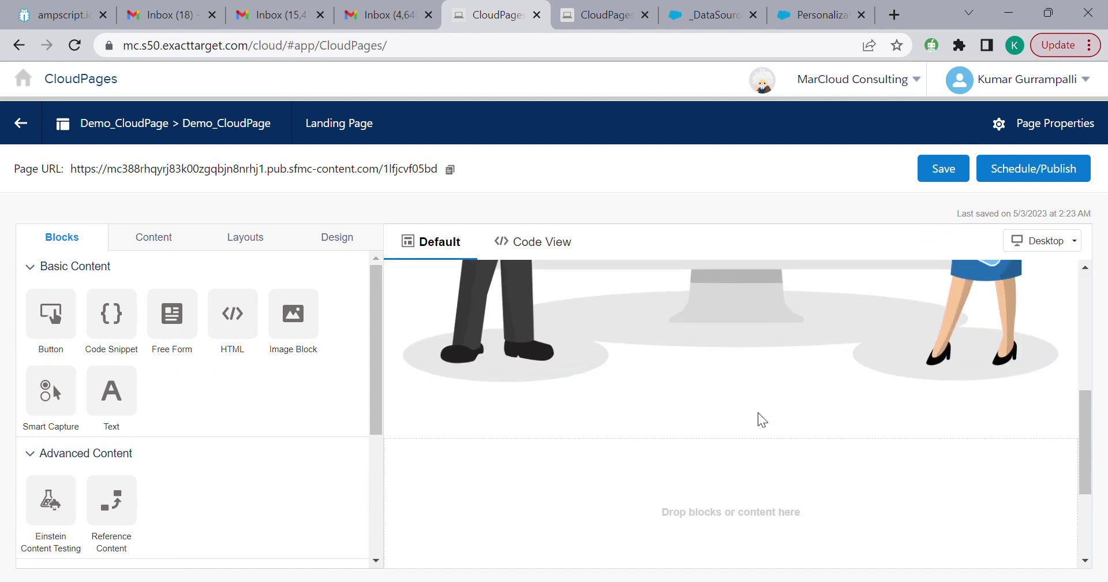
scroll(762, 418, down, 2)
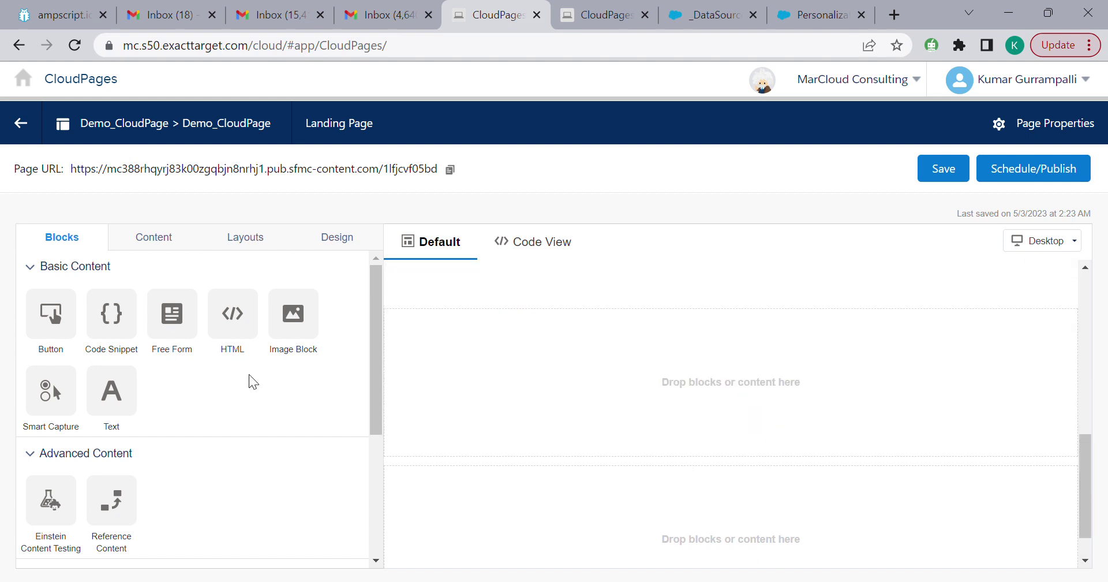
drag(234, 321, 680, 531)
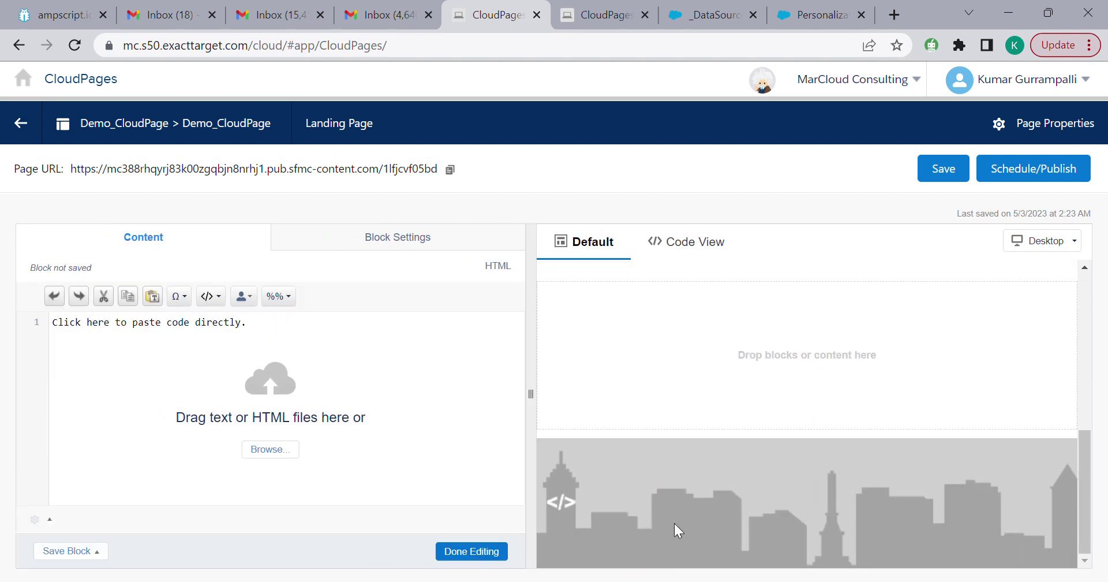
Check Content Builder for existing HTML content, close it without a selection, and finish editing the HTML block without adding code.
click(269, 449)
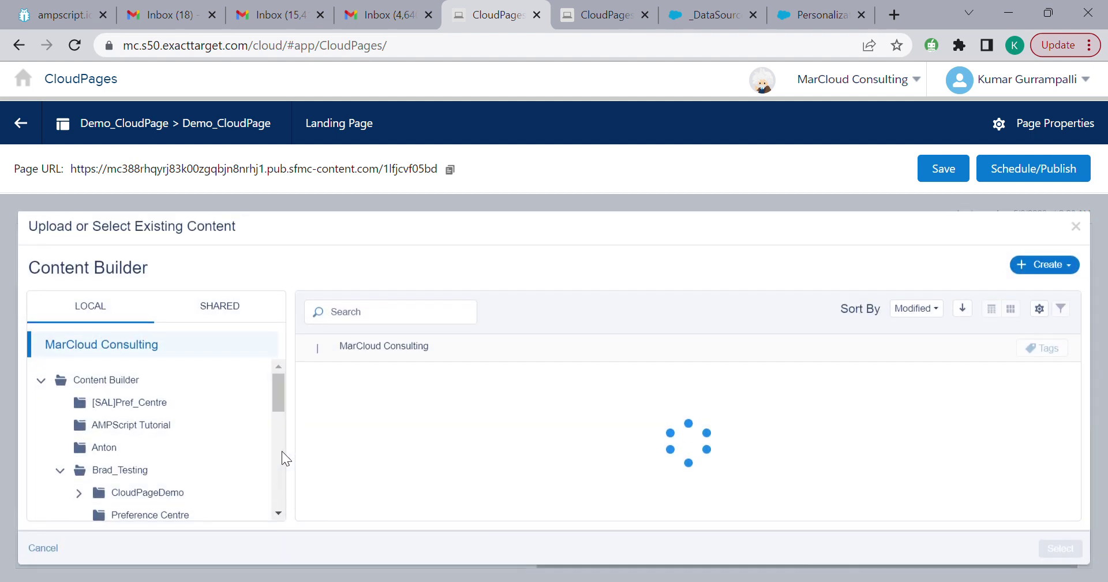
scroll(231, 447, down, 3)
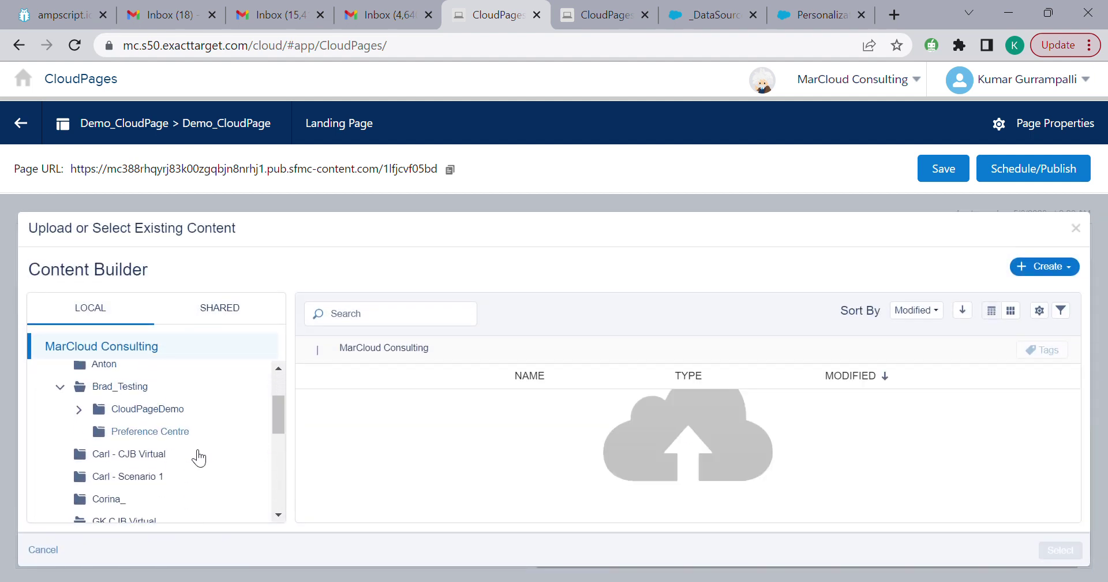
scroll(200, 451, up, 3)
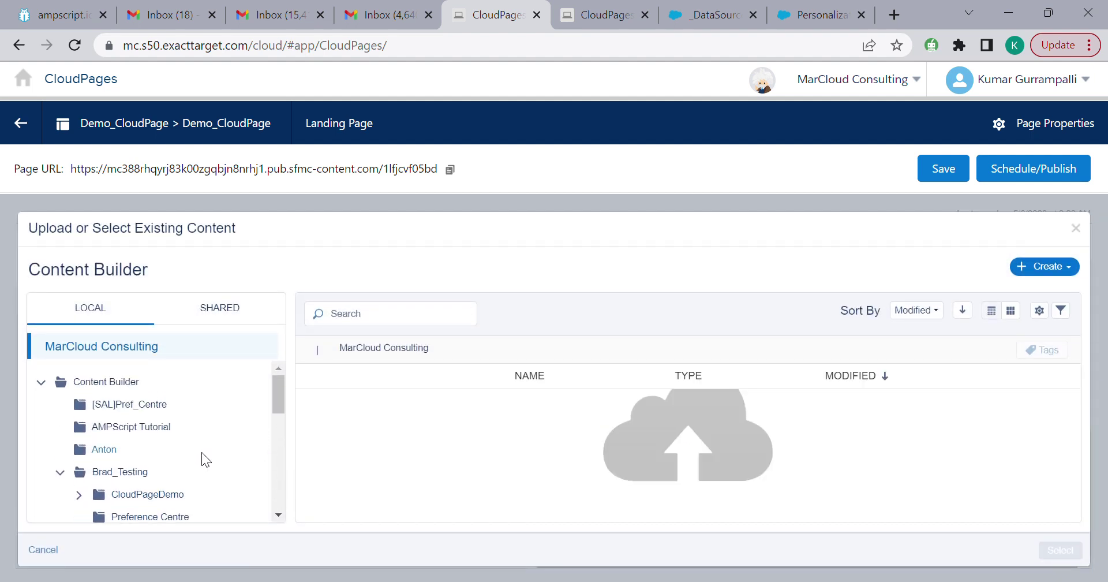
click(1075, 228)
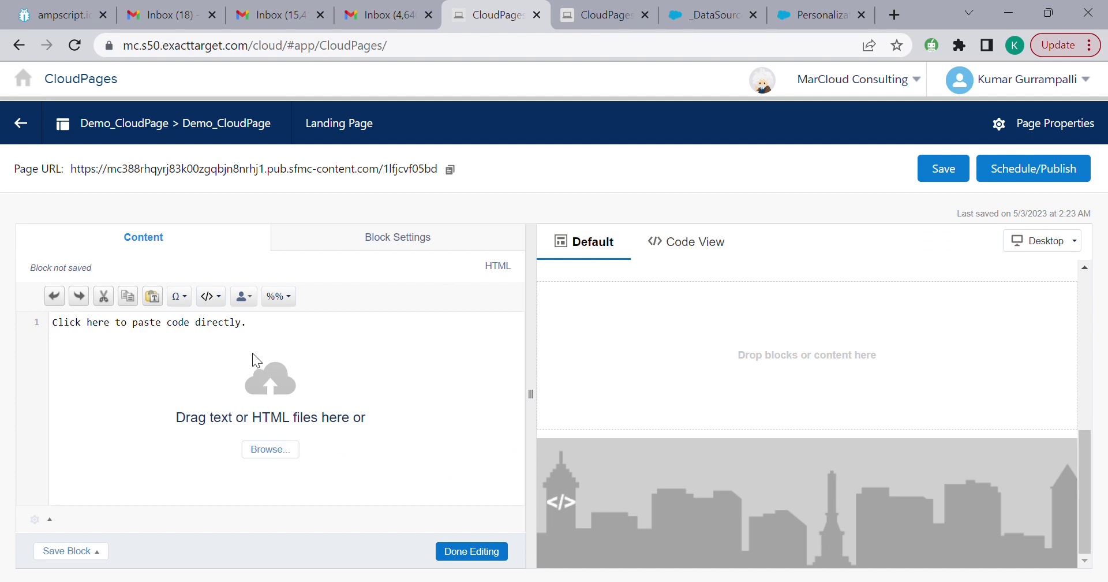
click(491, 553)
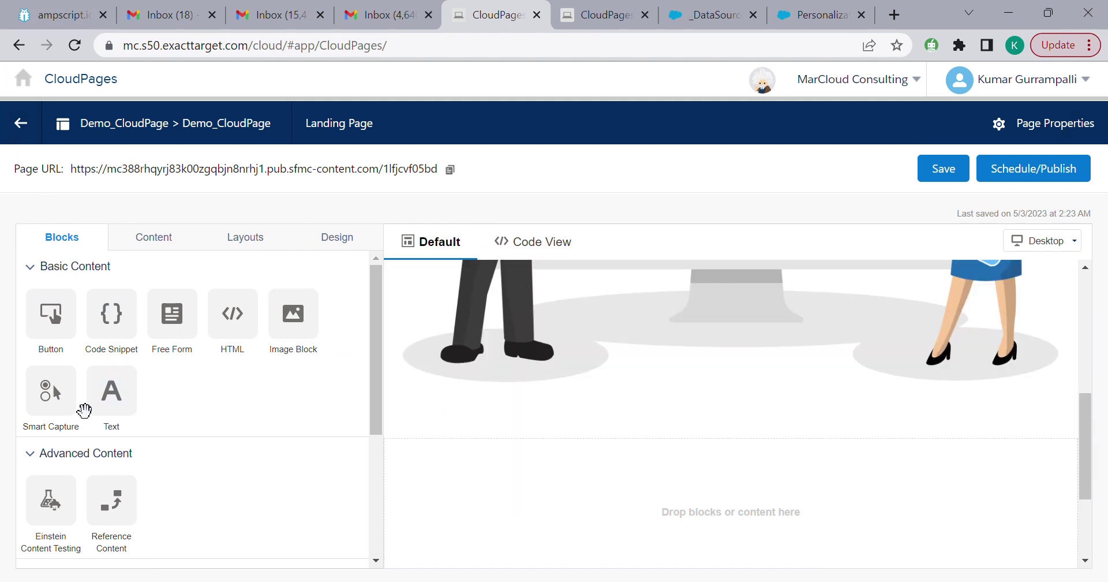
Add a Button block beneath the HTML block in the last row and set its button text to "Submit".
drag(84, 409, 686, 550)
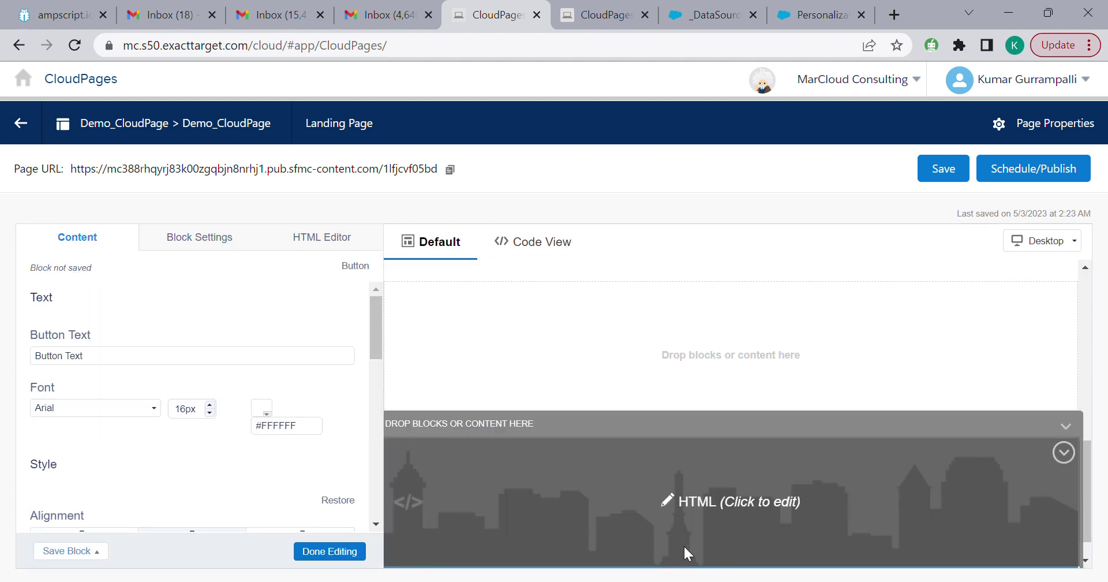
drag(115, 364, 50, 366)
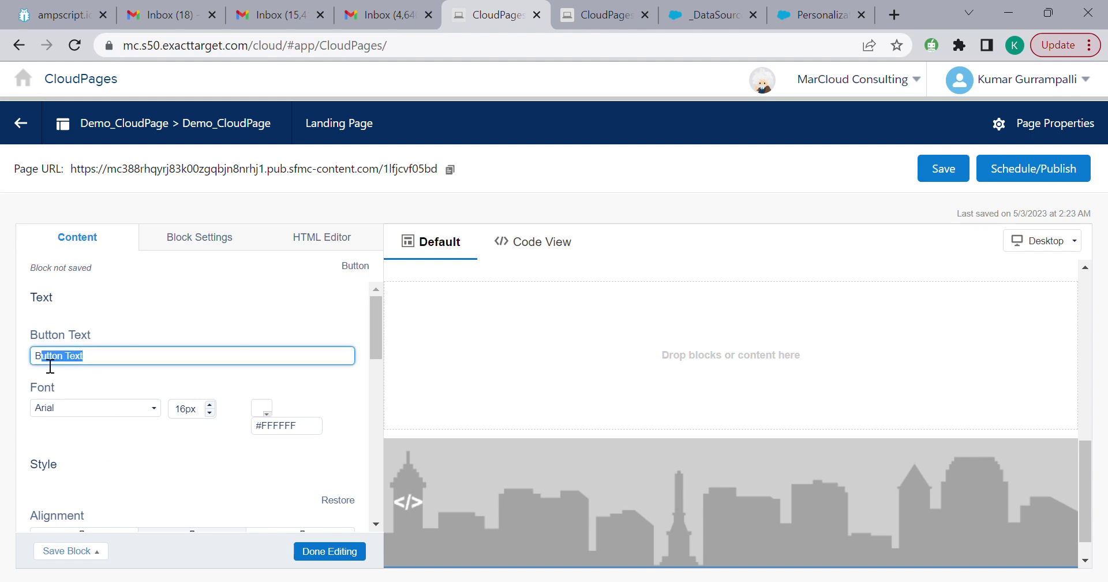
text(Submit)
Link the Submit button to the website URL google.com and finish editing the Button block.
scroll(94, 415, down, 3)
scroll(164, 438, down, 8)
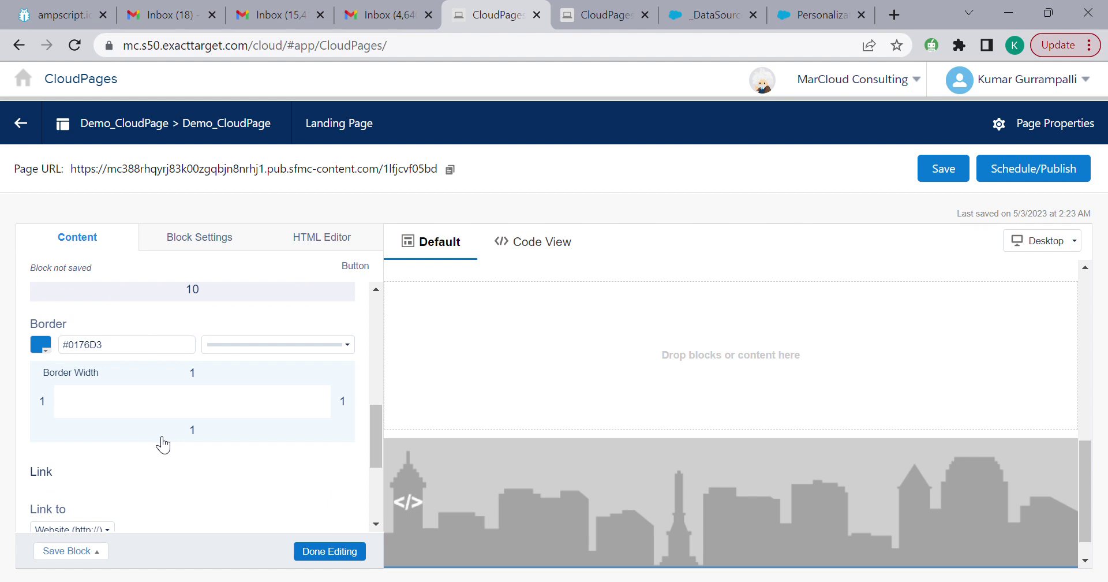
scroll(164, 445, up, 7)
scroll(159, 441, down, 6)
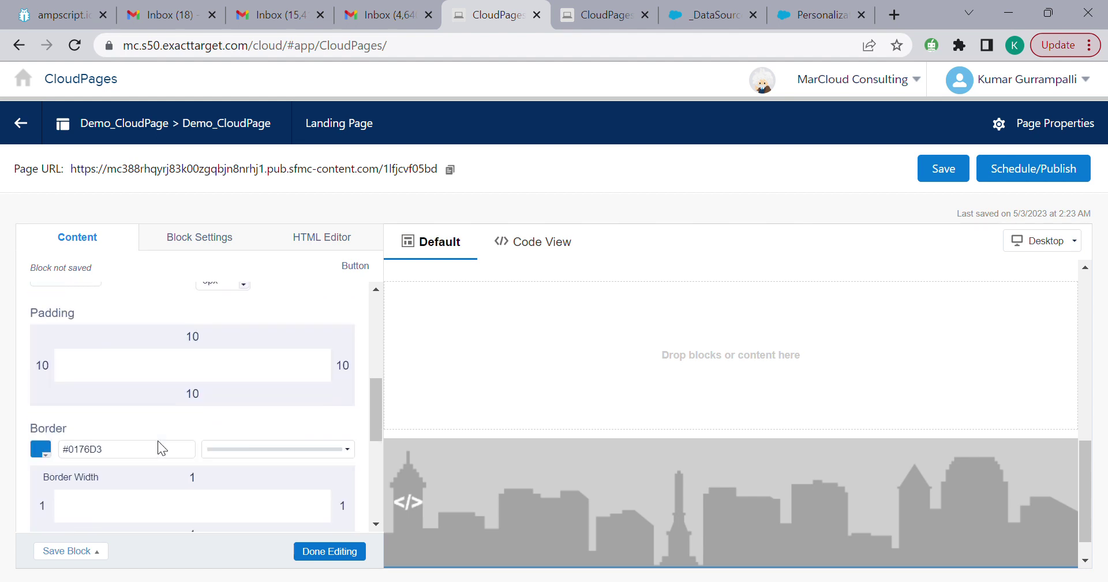
scroll(168, 444, down, 2)
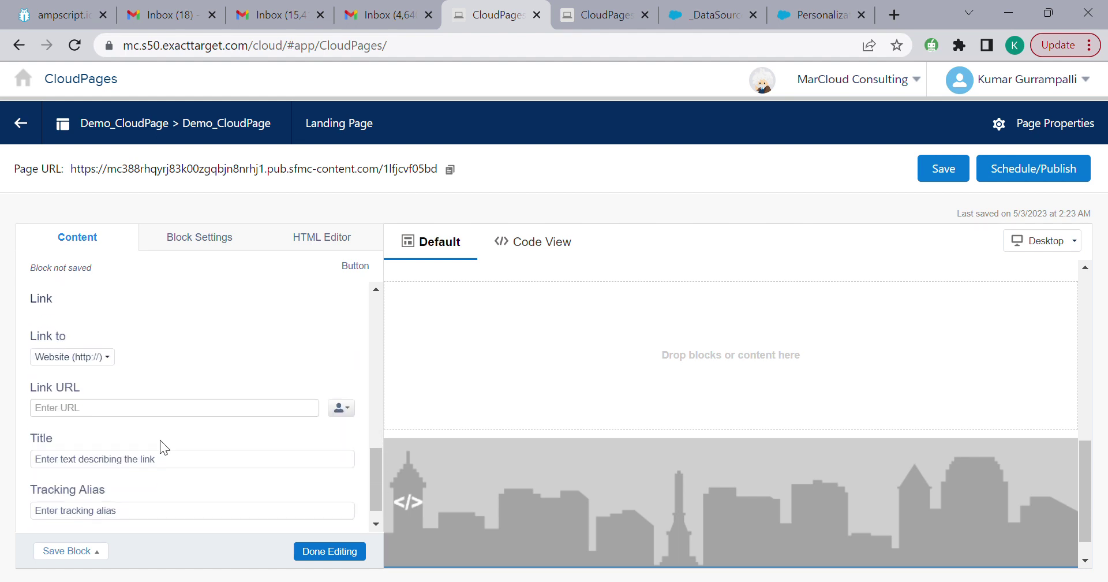
click(159, 408)
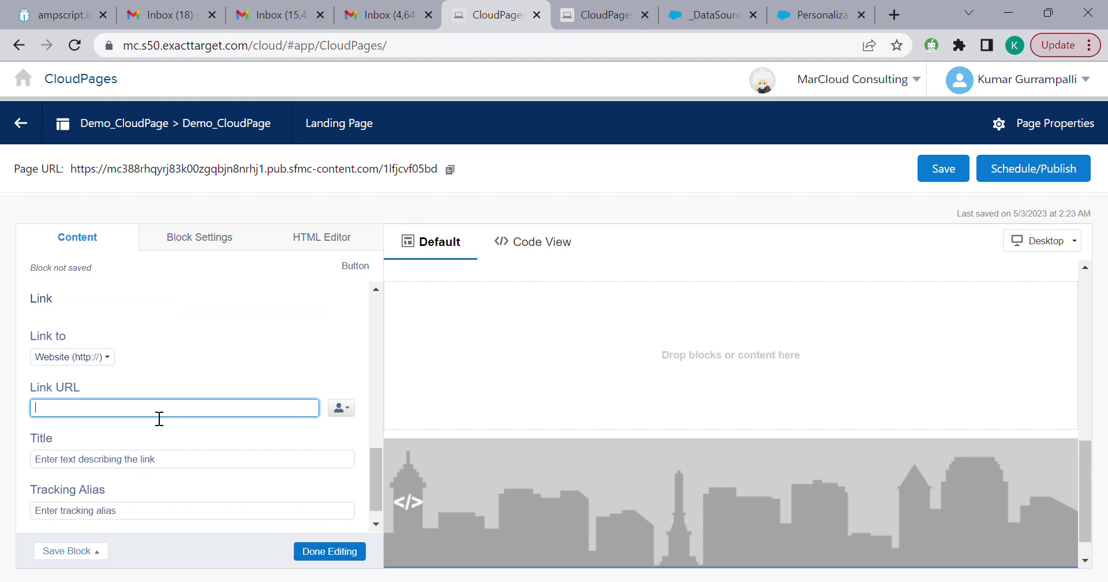
text(google.com)
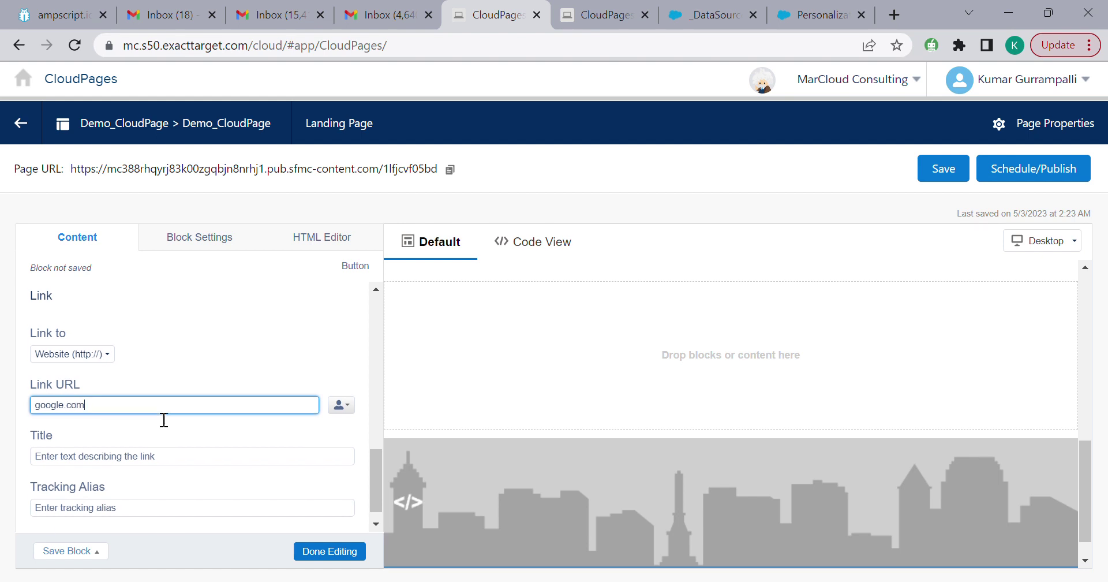
scroll(159, 418, down, 1)
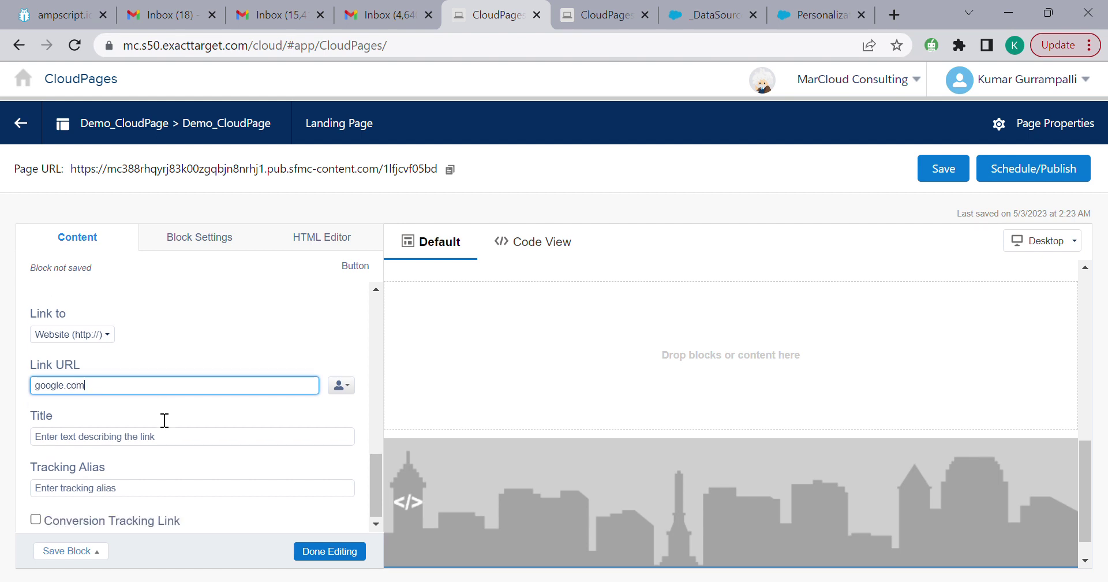
click(329, 551)
Add a Smart Capture block above the HTML block in the last row, with LastName, FirstName, City and Phone as form fields.
scroll(496, 459, down, 1)
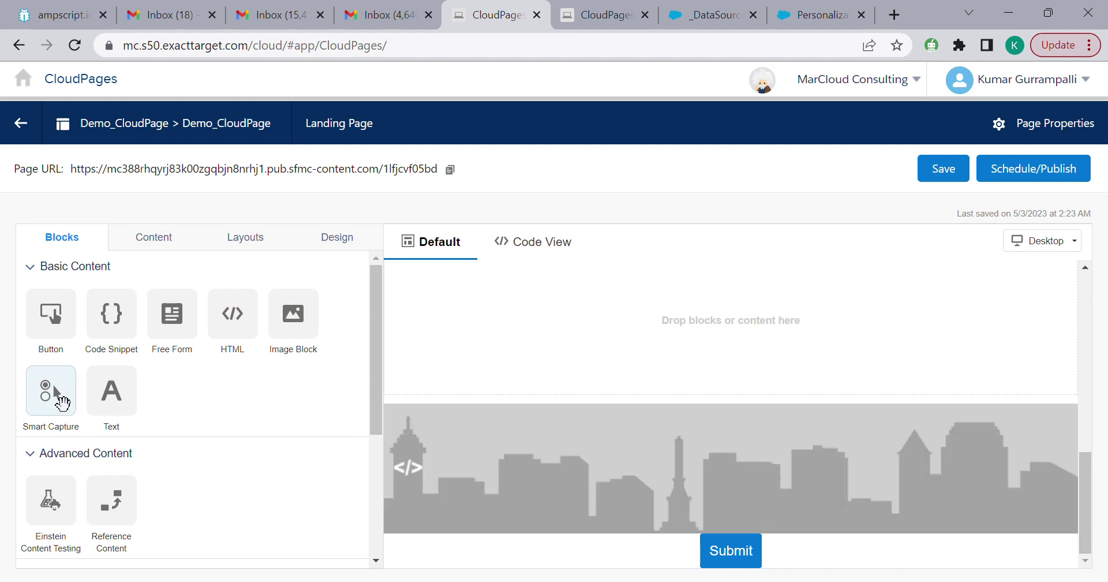
drag(61, 402, 515, 460)
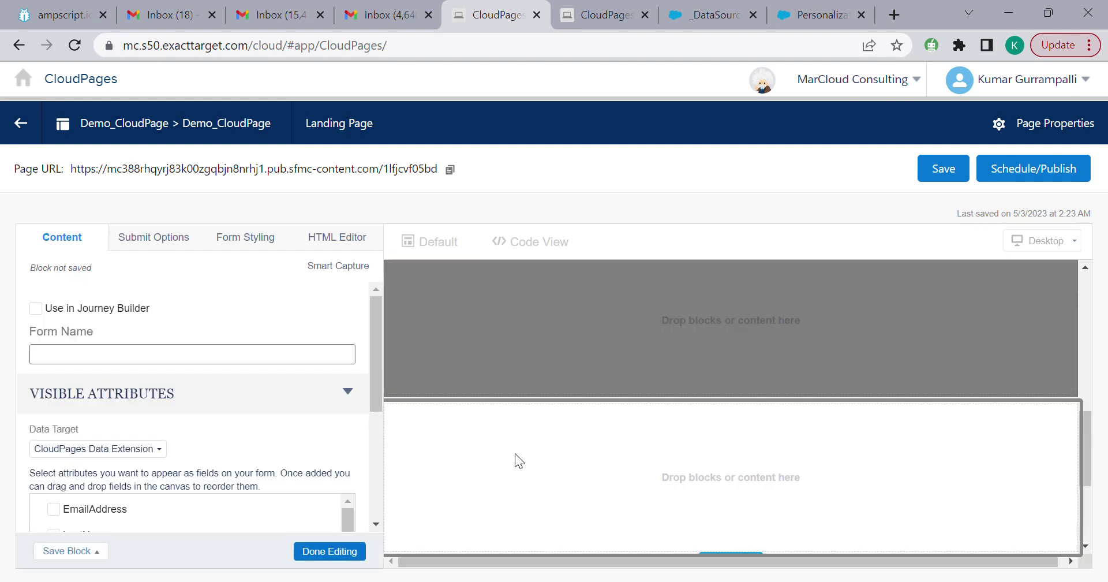
scroll(208, 420, down, 3)
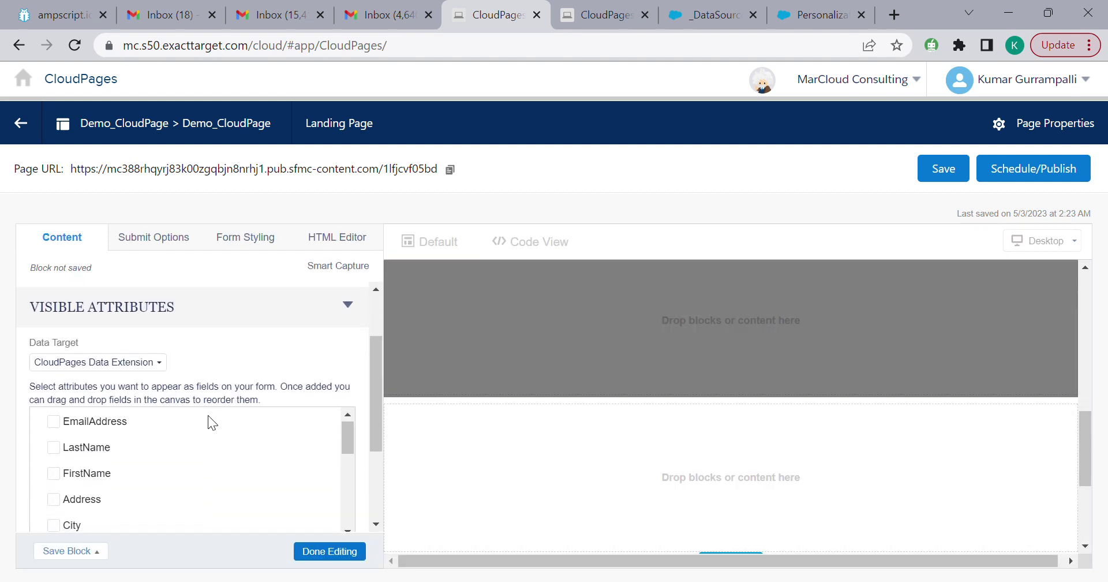
scroll(208, 417, down, 2)
scroll(206, 417, up, 2)
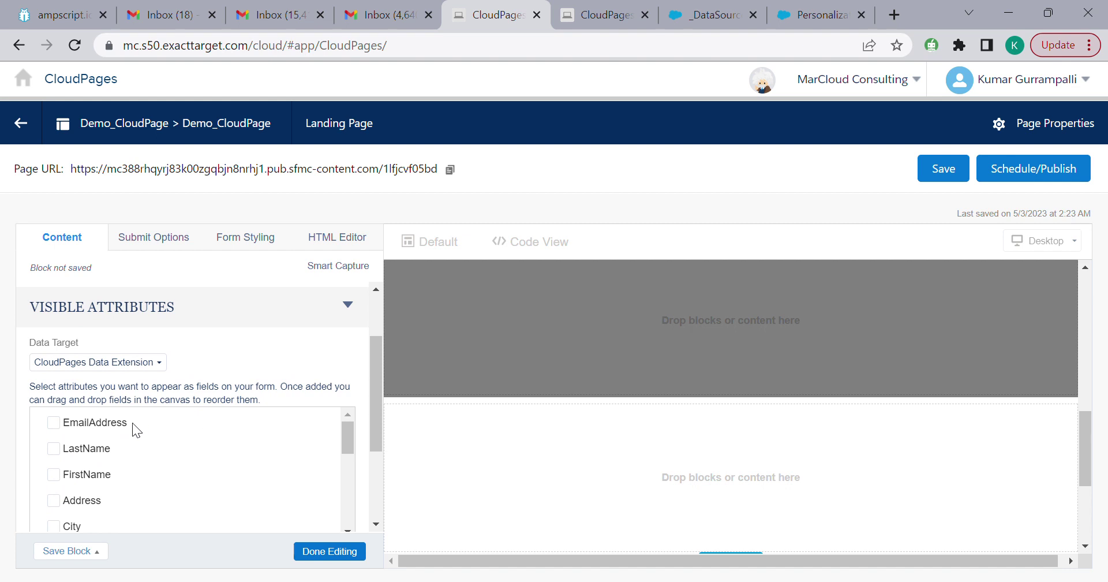
click(58, 451)
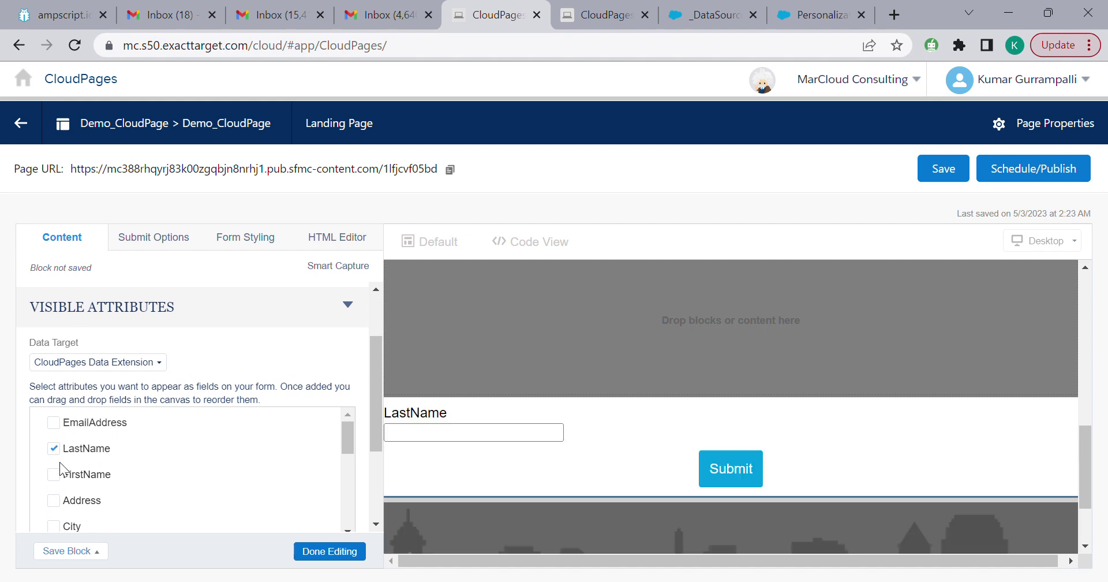
click(60, 476)
scroll(132, 484, down, 2)
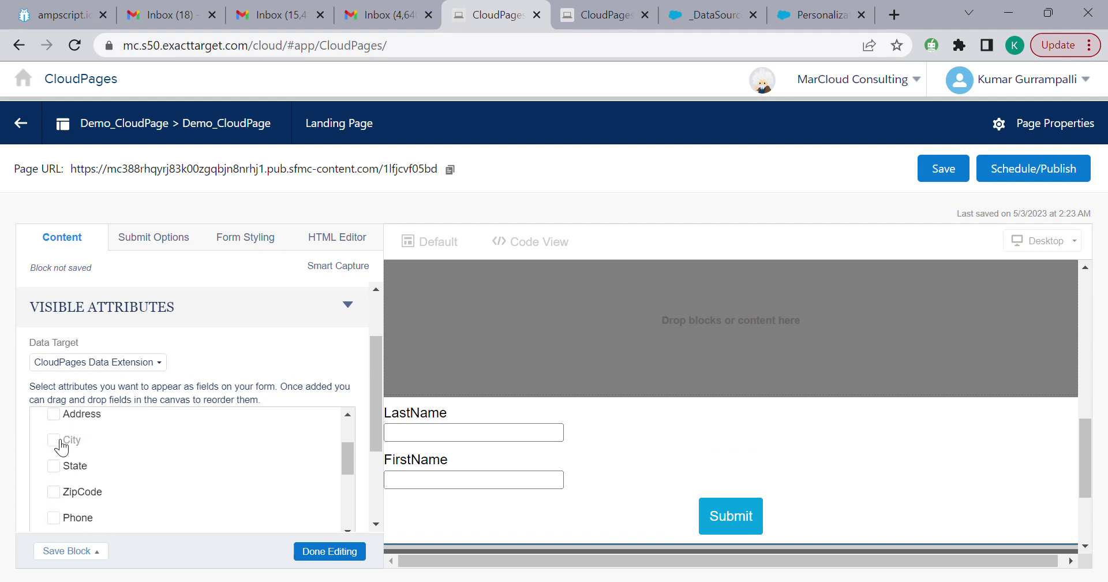
click(54, 517)
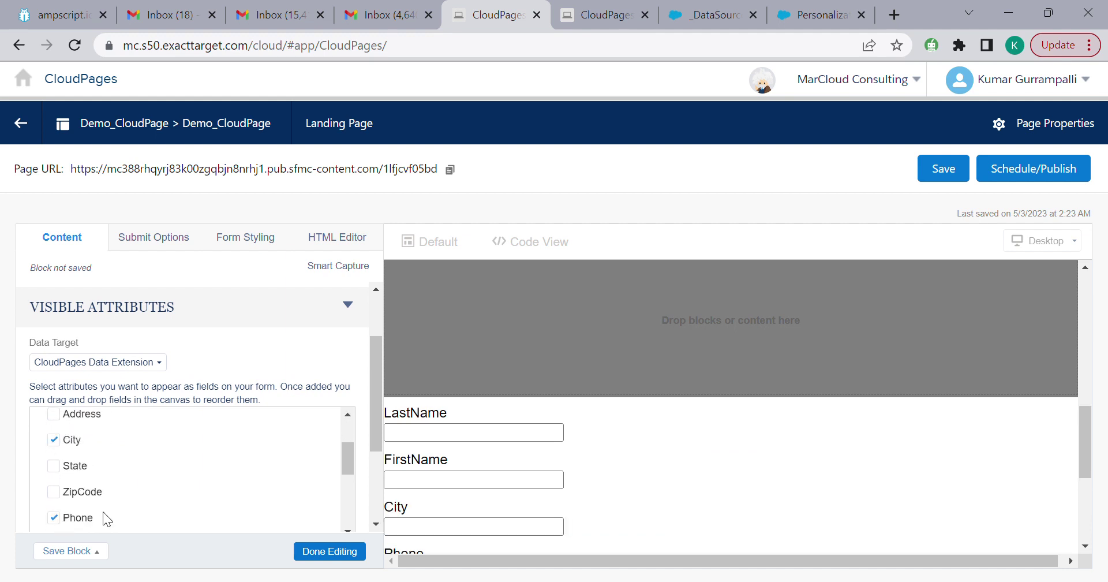
Include EmailAddress as a visible attribute on the Smart Capture form and finish editing the block.
scroll(116, 508, down, 2)
scroll(131, 493, down, 2)
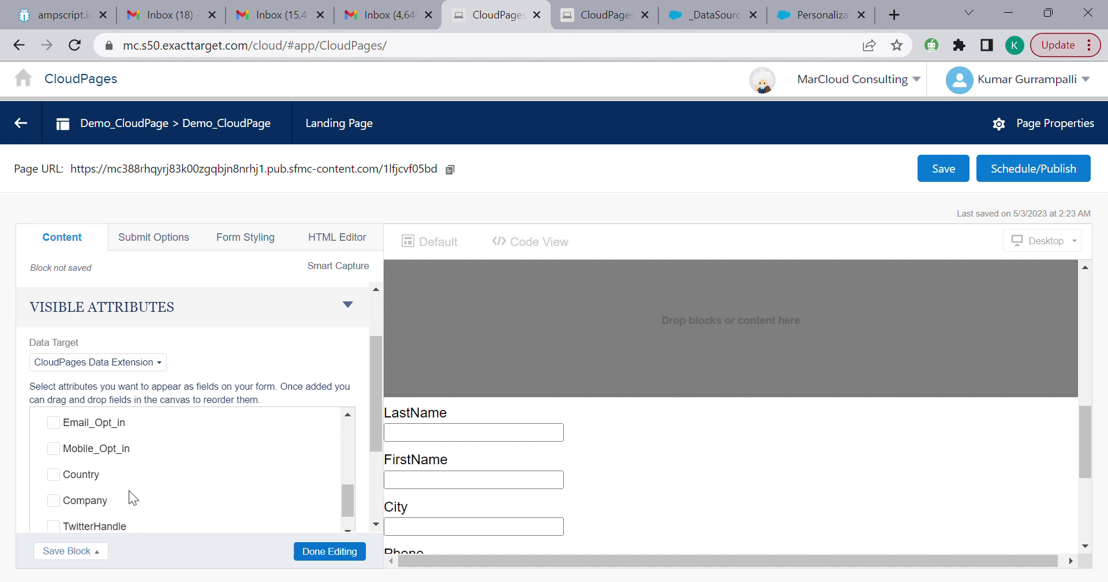
scroll(109, 484, down, 3)
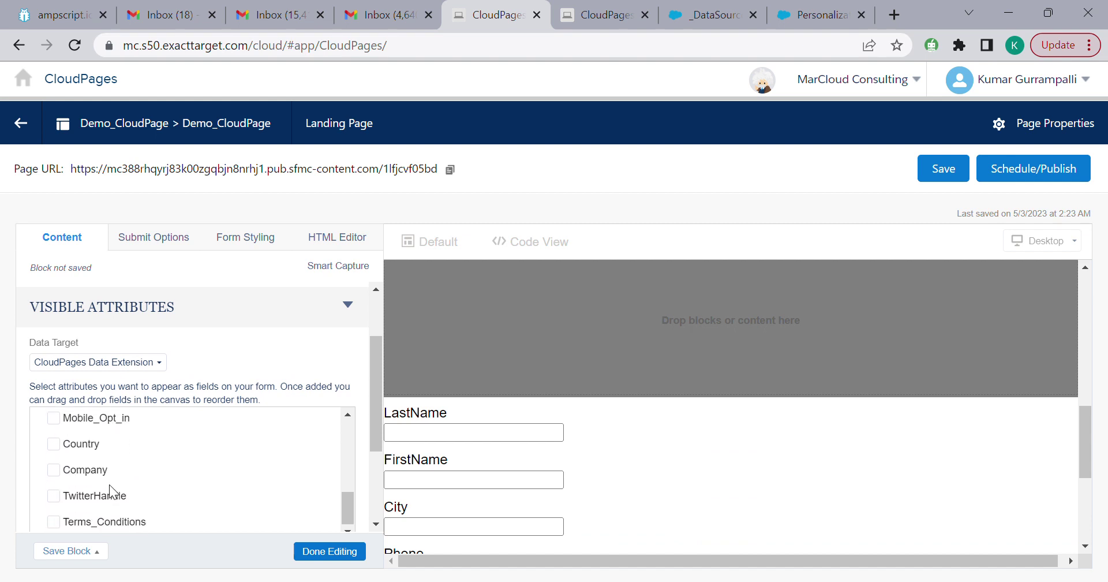
scroll(168, 427, up, 6)
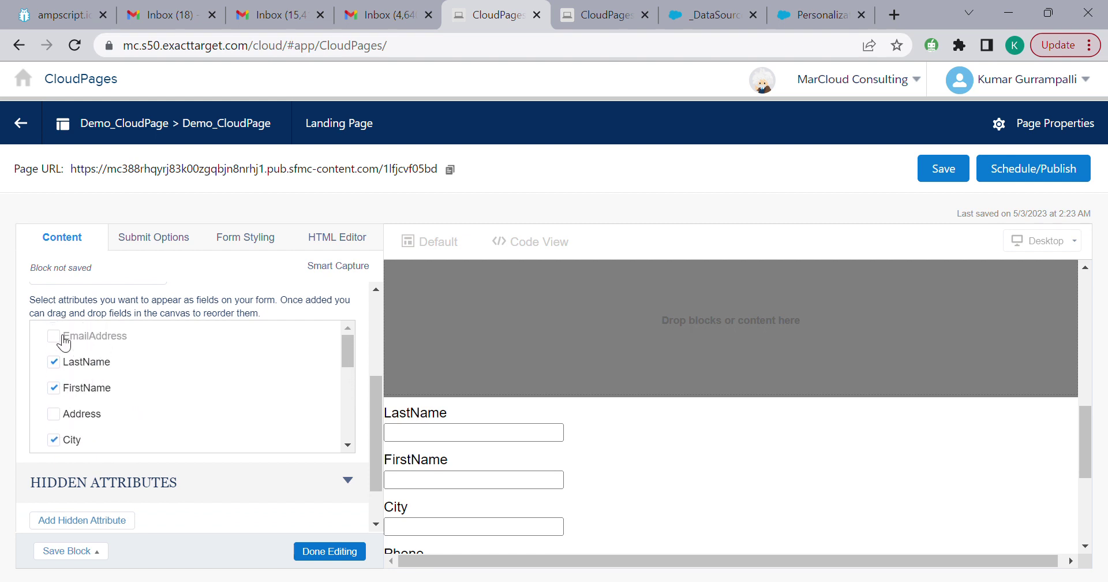
click(60, 339)
scroll(128, 369, down, 8)
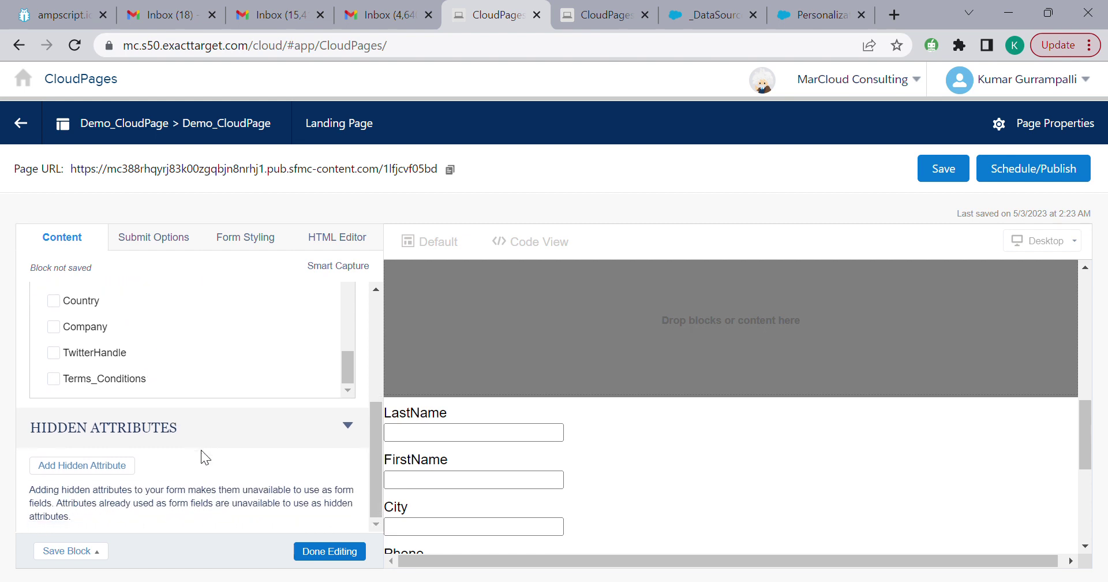
click(330, 551)
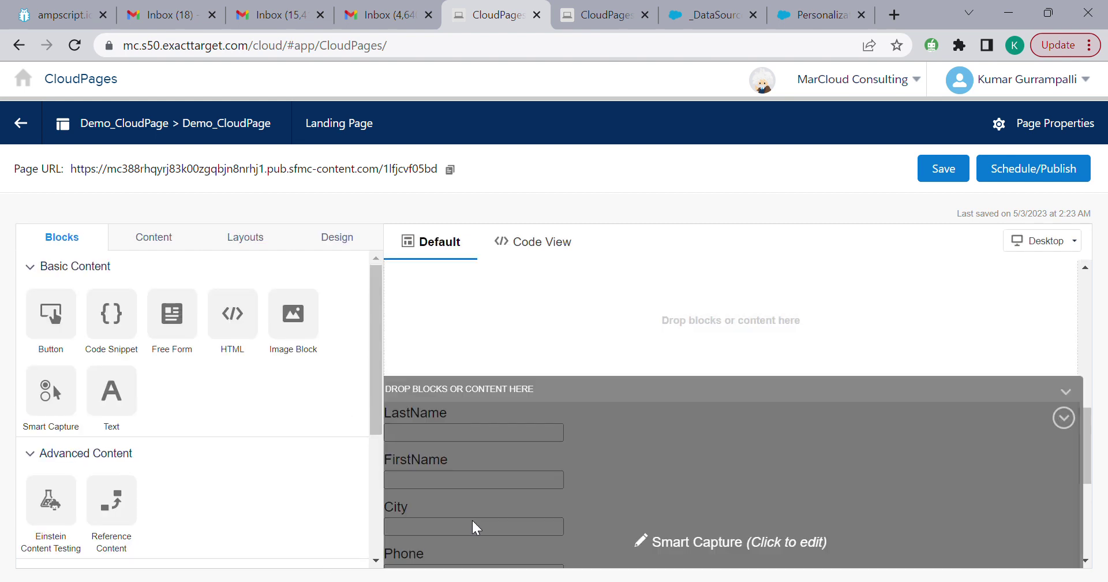
Review the landing page layout from the form to the image block and save the page.
scroll(621, 511, down, 5)
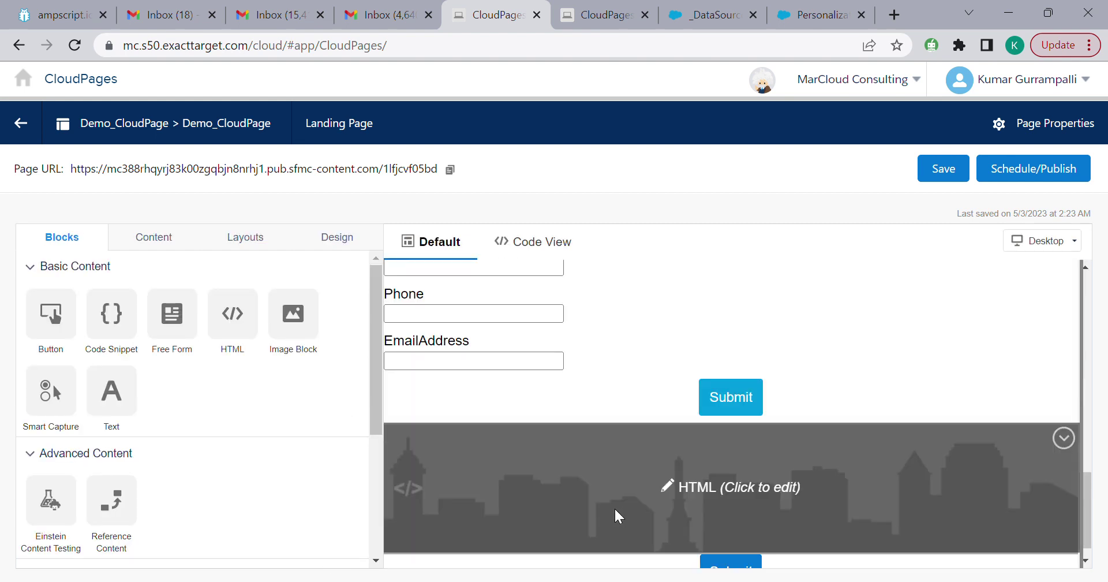
scroll(615, 513, down, 1)
scroll(613, 508, up, 5)
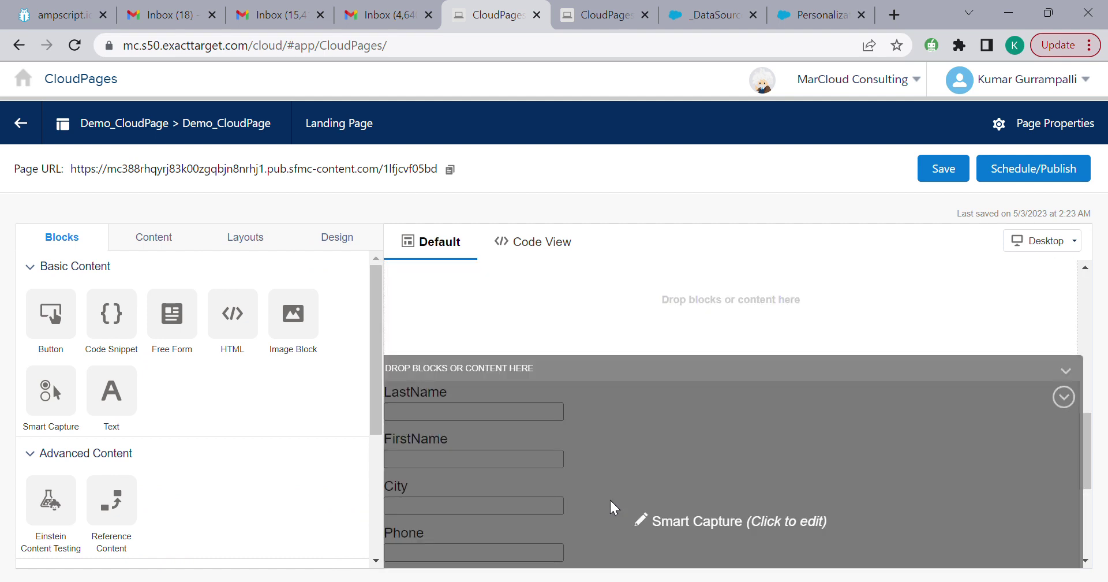
scroll(613, 508, up, 8)
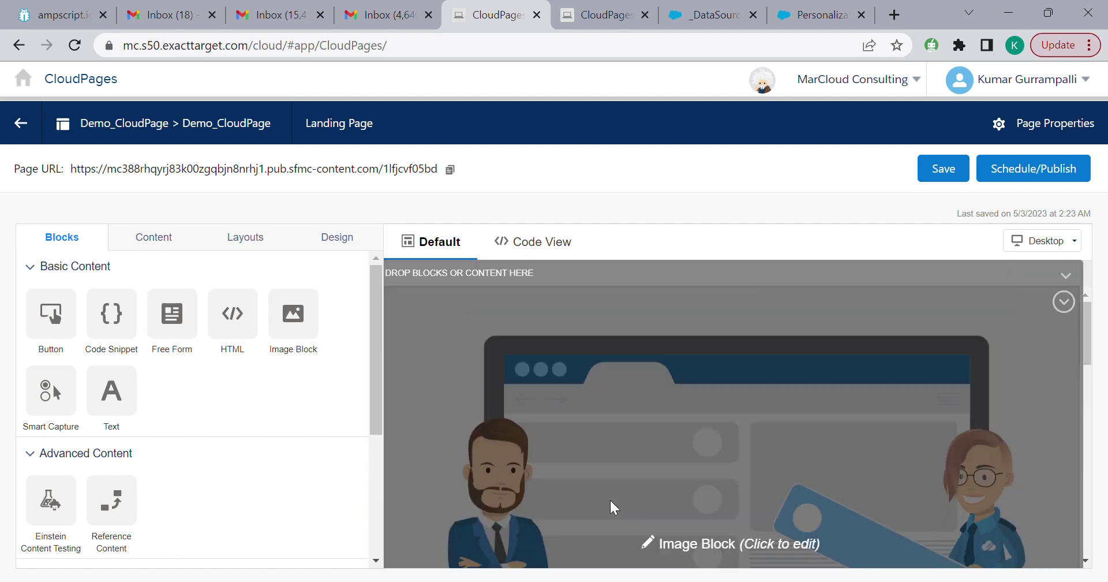
scroll(611, 505, down, 8)
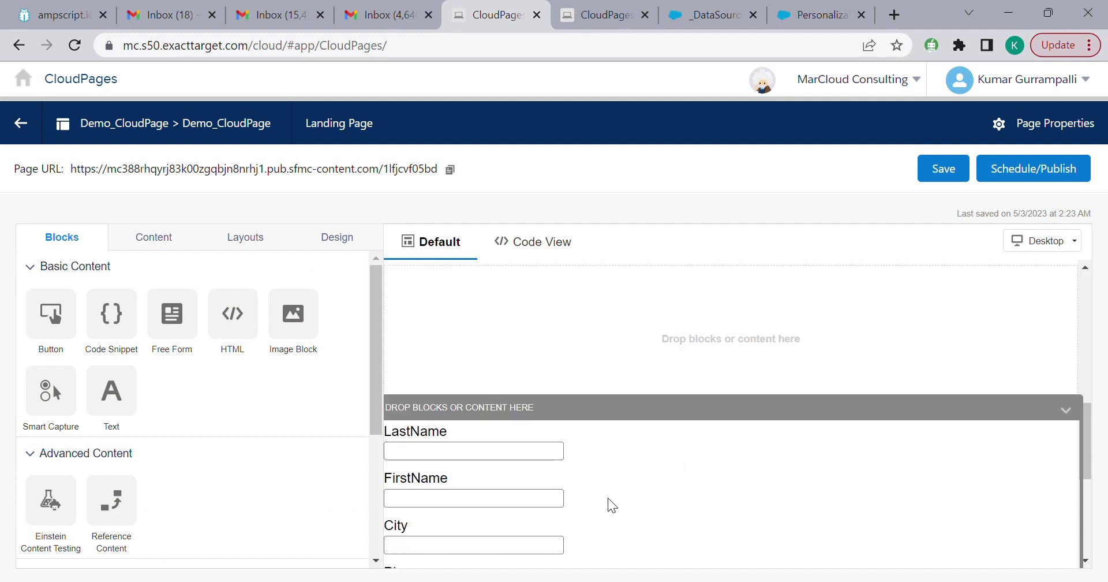
click(949, 171)
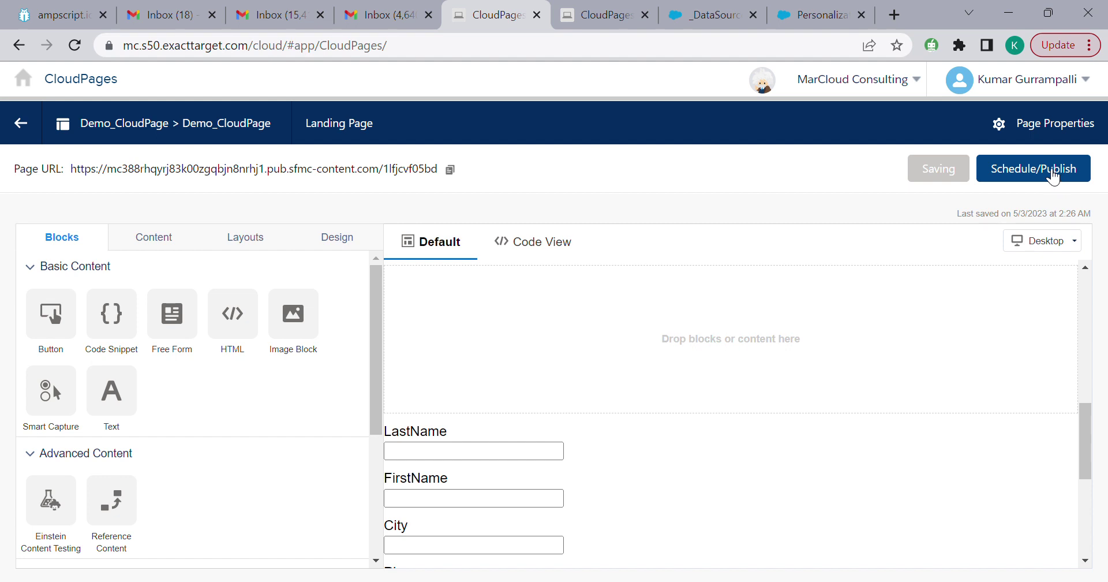
Preview the desktop version of Demo_CloudPage and publish it immediately.
click(1051, 174)
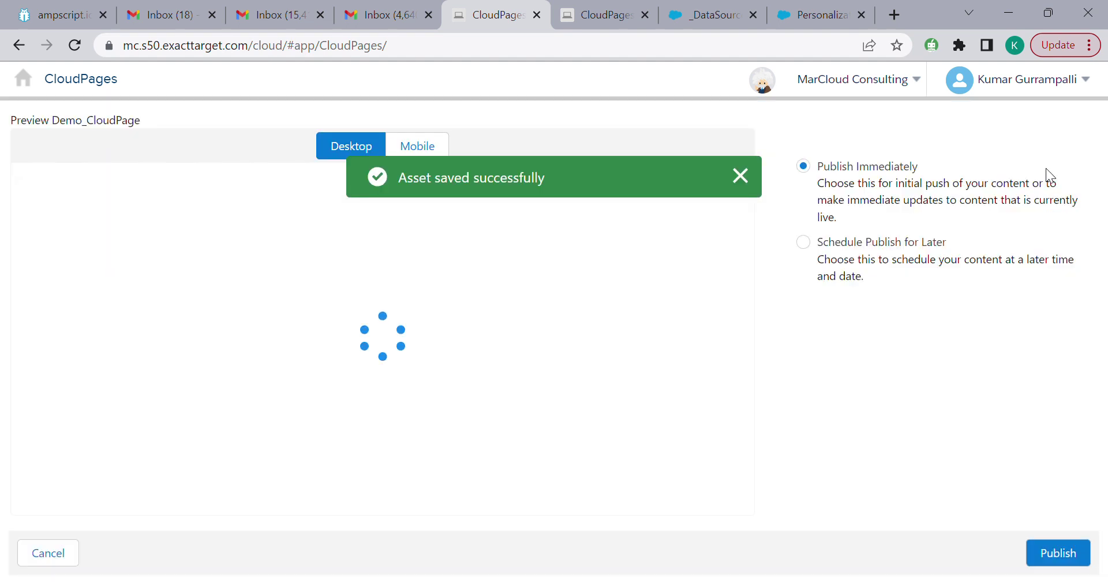
scroll(639, 360, down, 6)
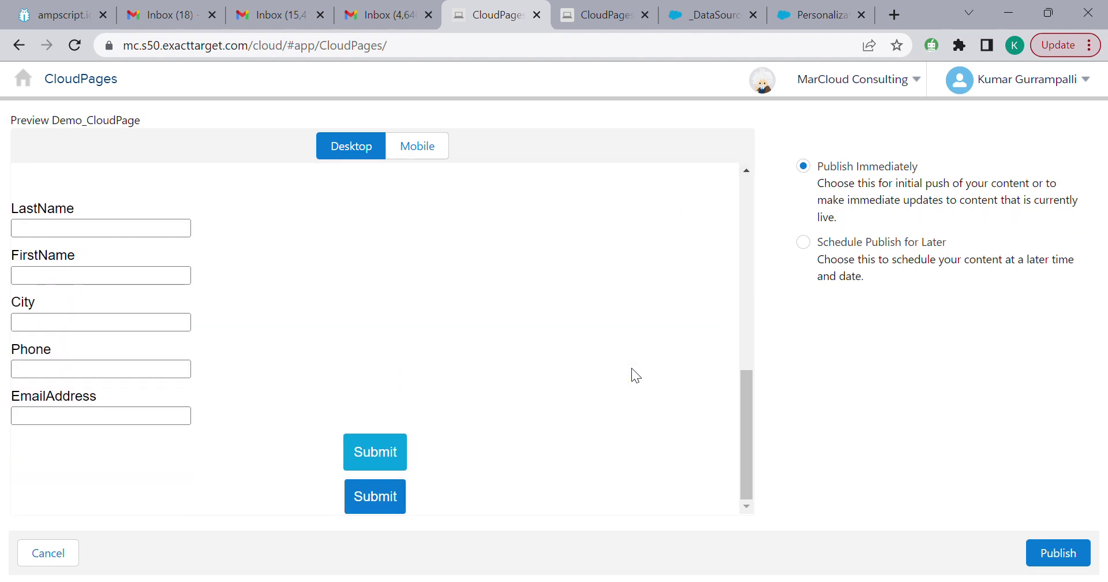
scroll(631, 375, up, 5)
scroll(632, 369, up, 4)
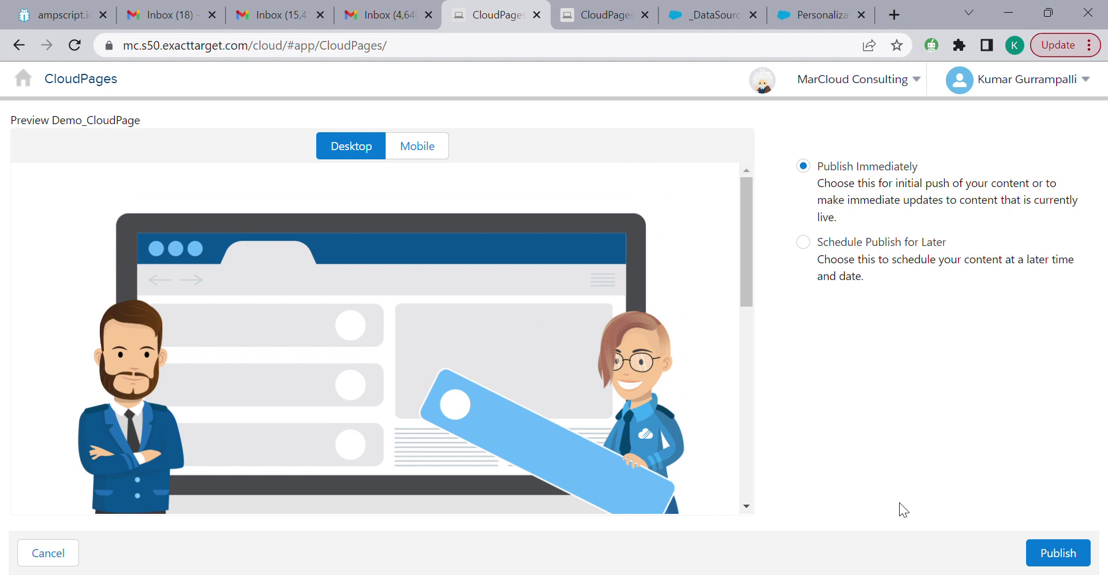
click(1070, 553)
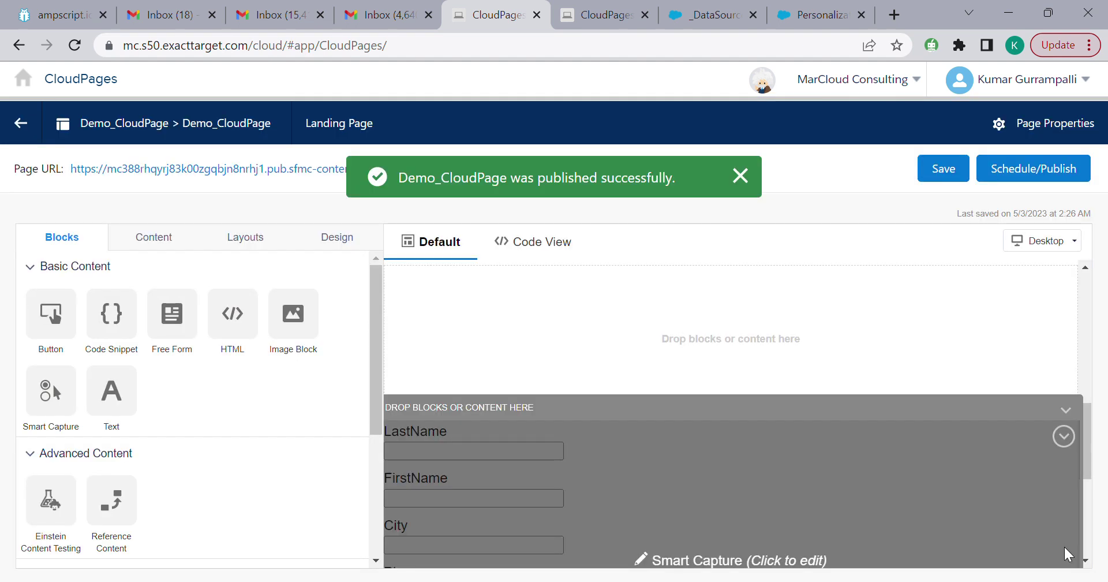
Try to delete the separate Submit Button block beneath the HTML block.
scroll(750, 369, down, 5)
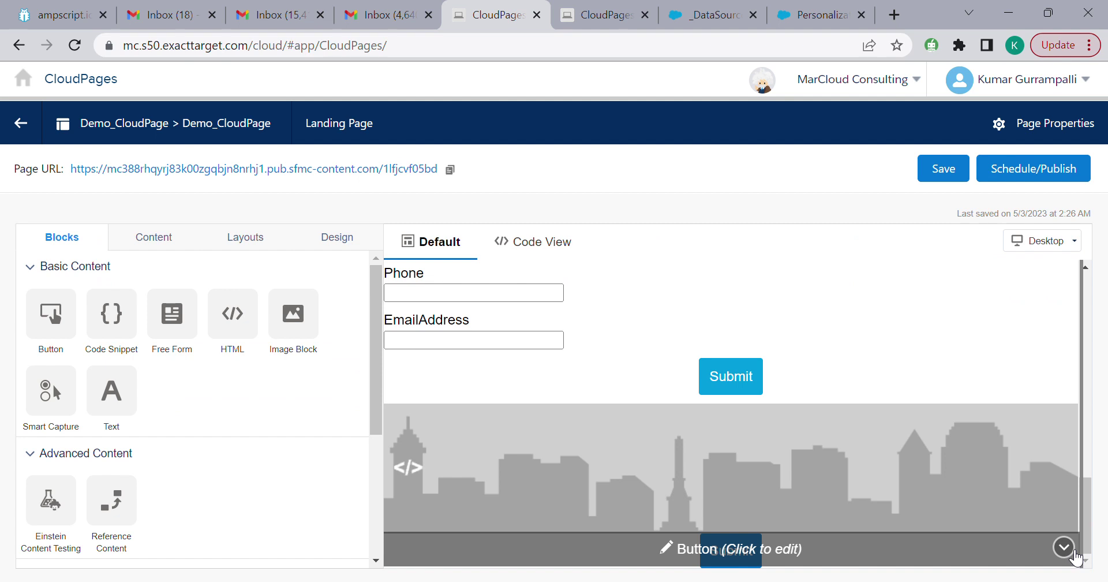
click(1075, 555)
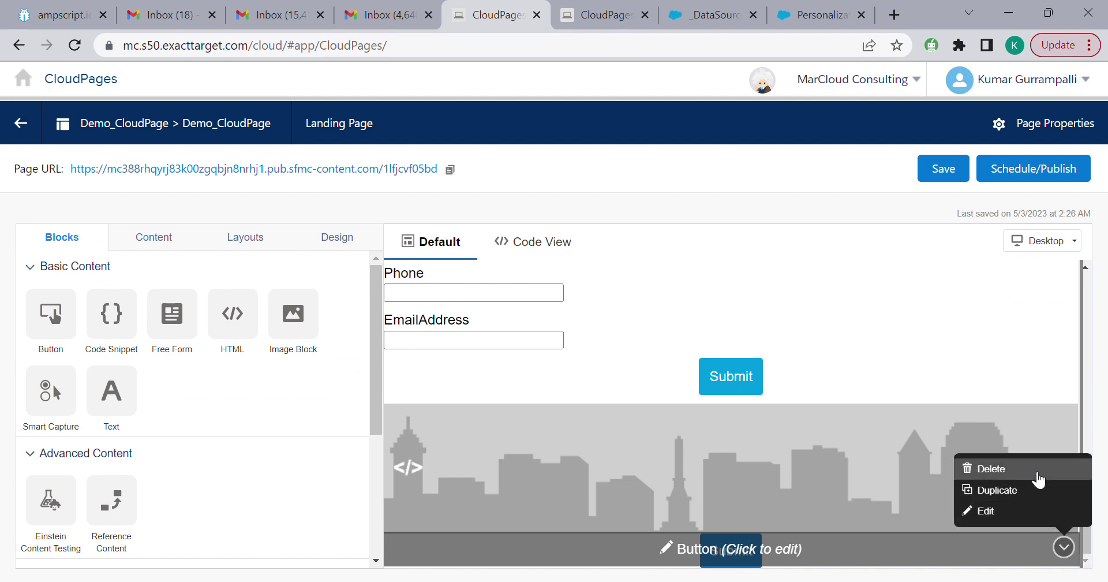
click(1036, 479)
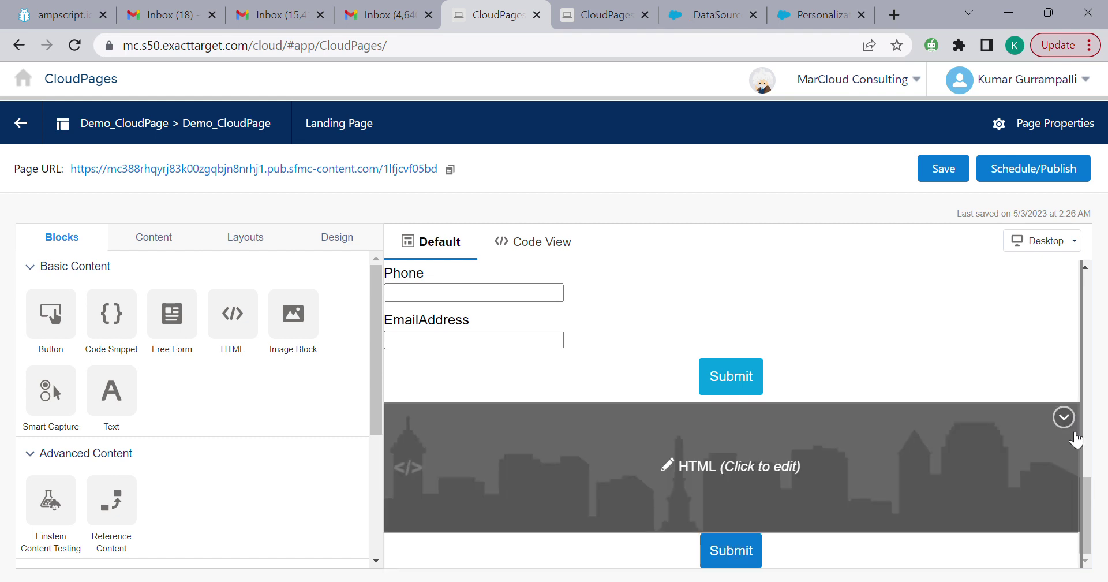
click(1063, 547)
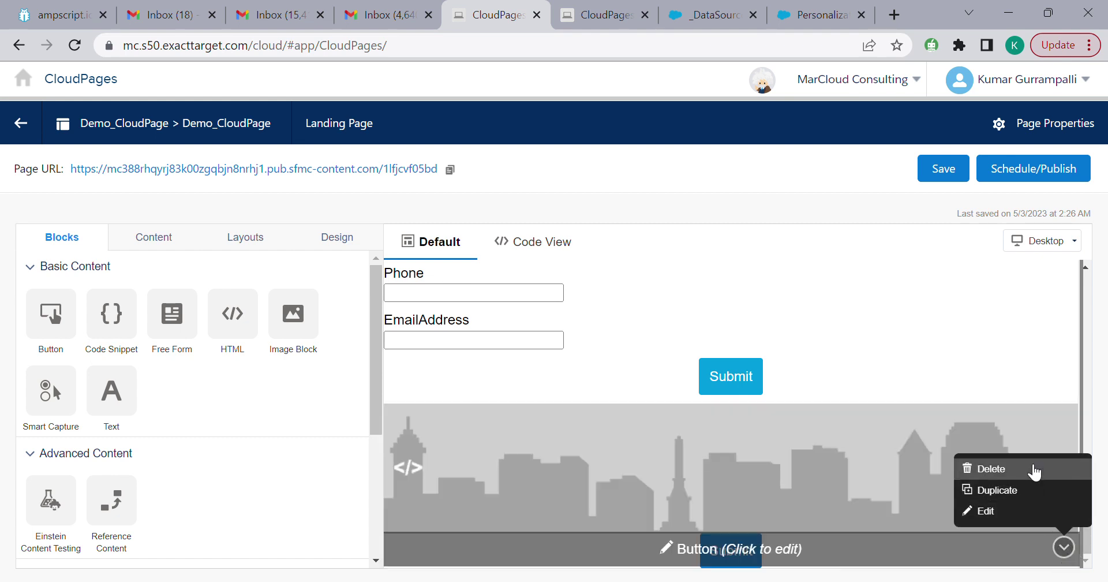
click(1033, 471)
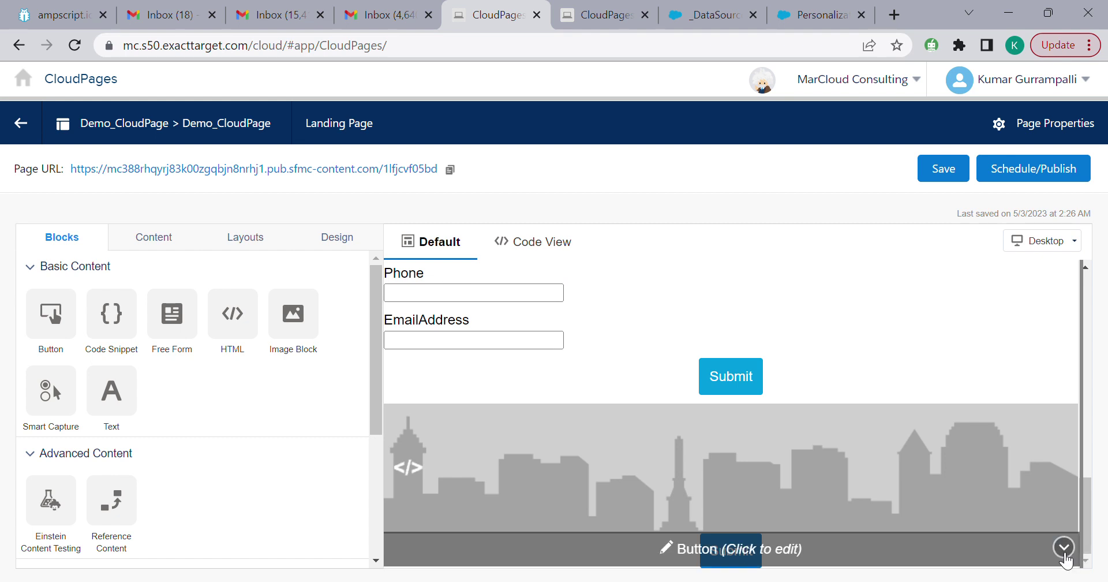
mouse_move(1089, 519)
mouse_down()
mouse_move(1089, 493)
mouse_move(1089, 522)
mouse_up()
Delete the empty HTML block beneath the Smart Capture form and confirm the deletion.
click(1064, 417)
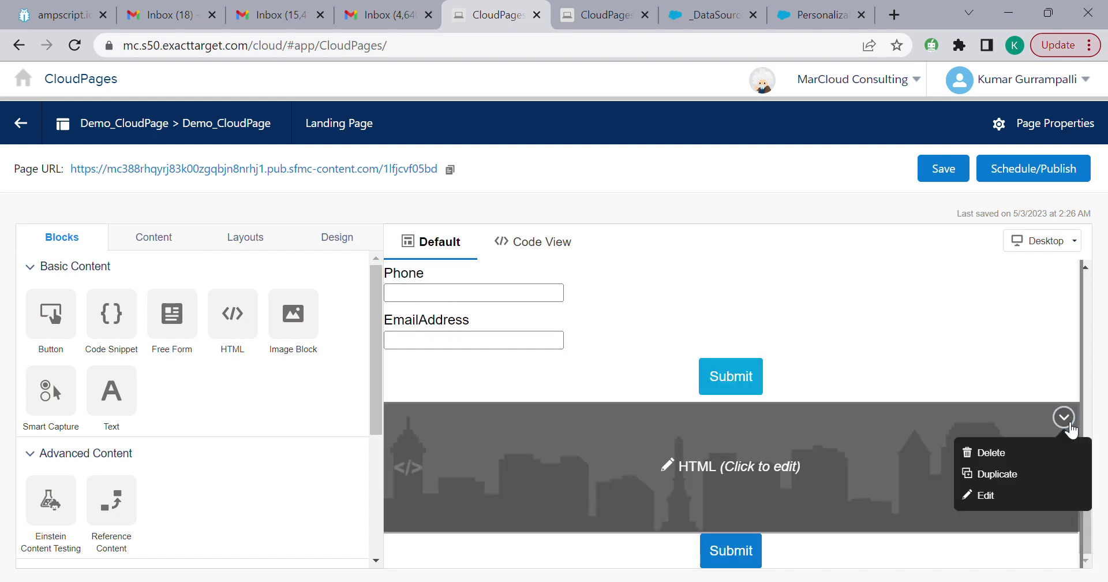
click(1037, 455)
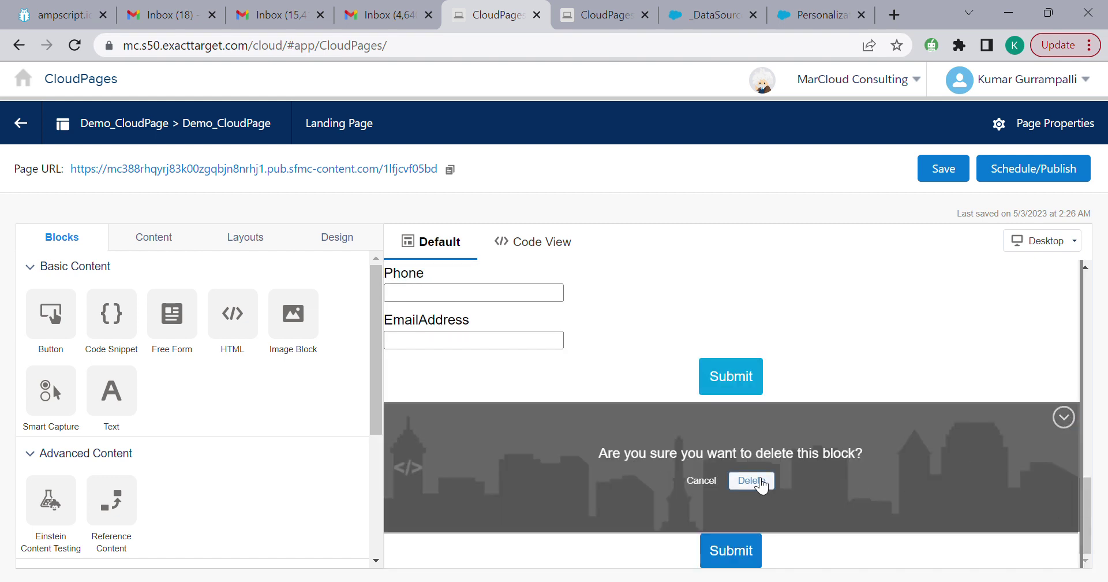
click(752, 480)
Delete the surplus Submit Button block beneath the Smart Capture form, confirm the deletion and save the page.
click(1064, 546)
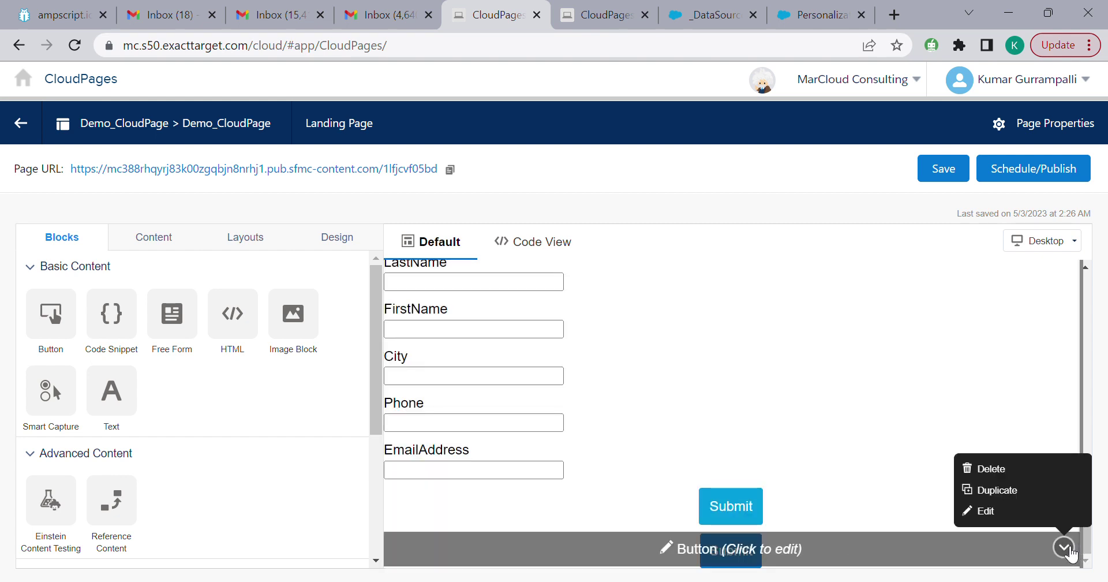
click(1038, 487)
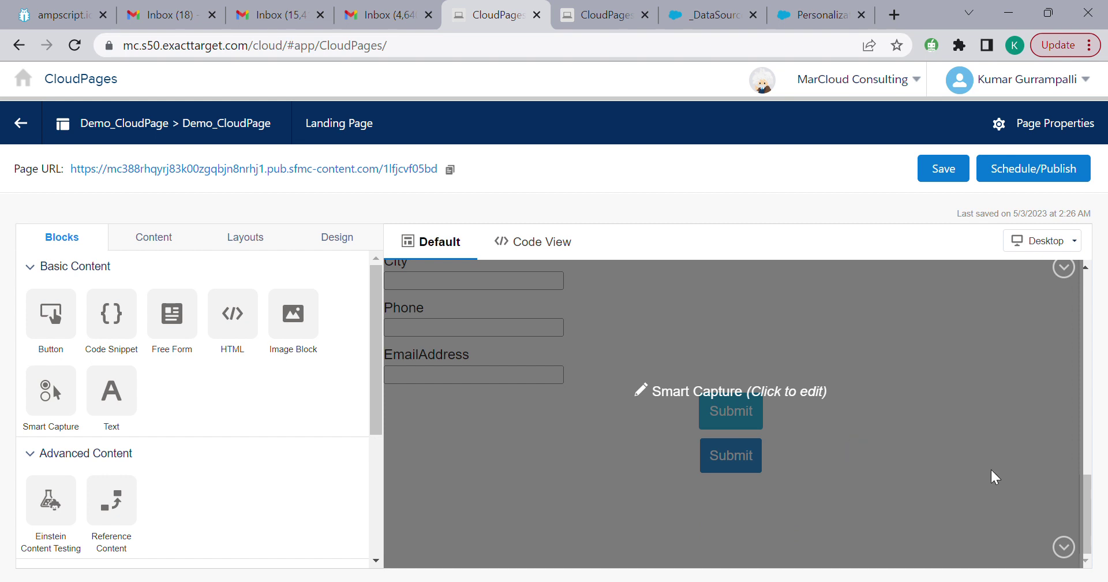
click(1034, 490)
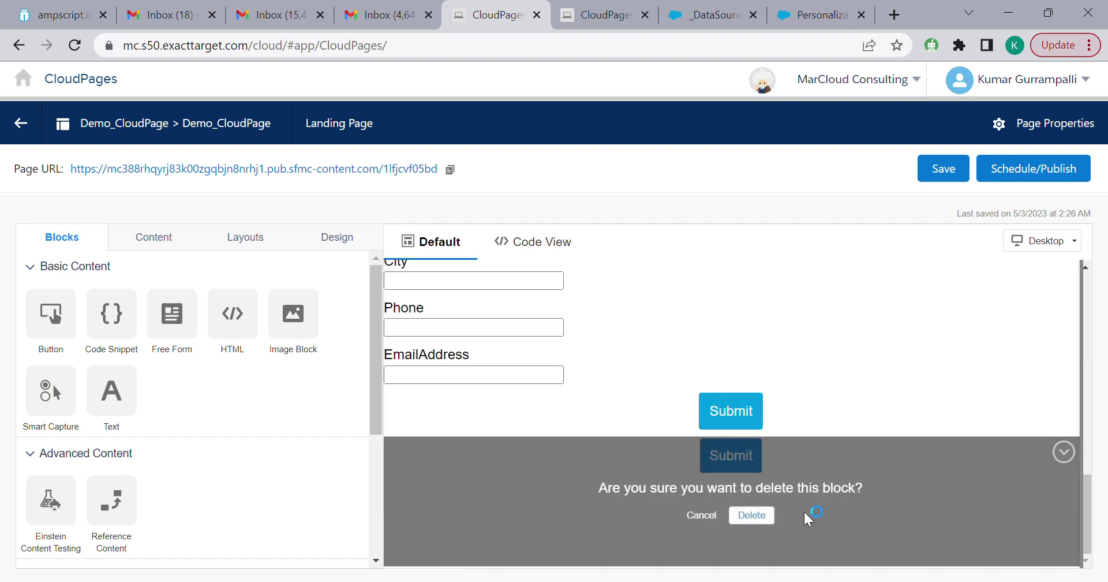
click(759, 519)
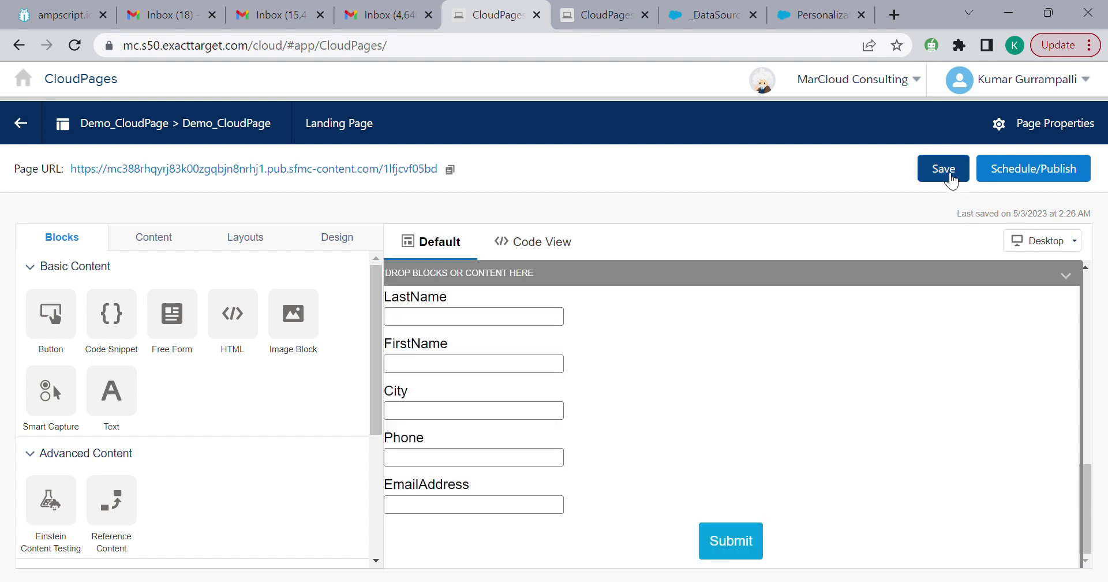
click(947, 176)
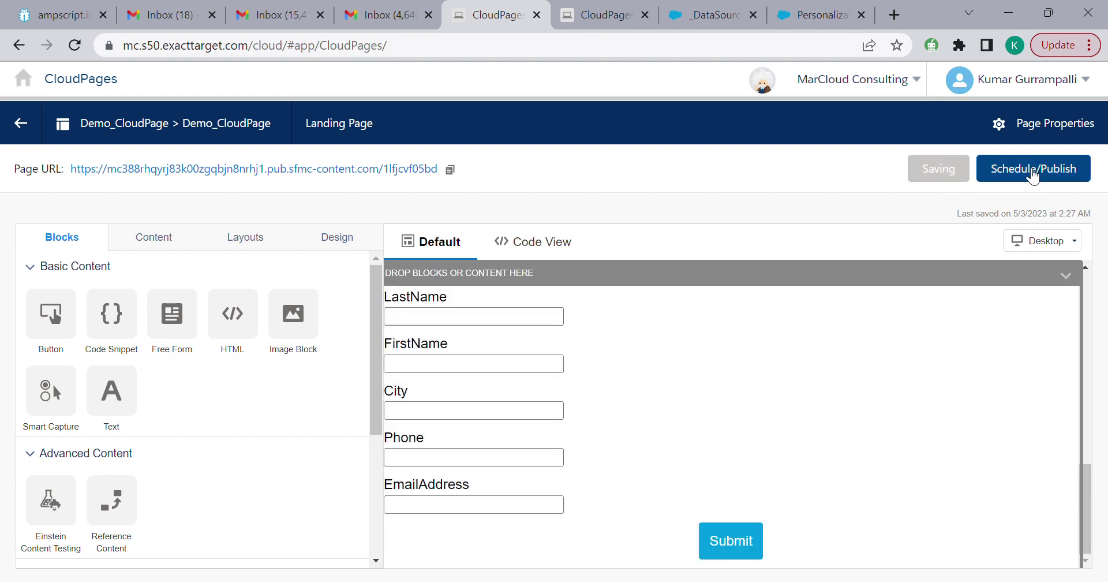
Review the desktop preview of the updated Demo_CloudPage from image to form and republish it immediately.
click(1033, 170)
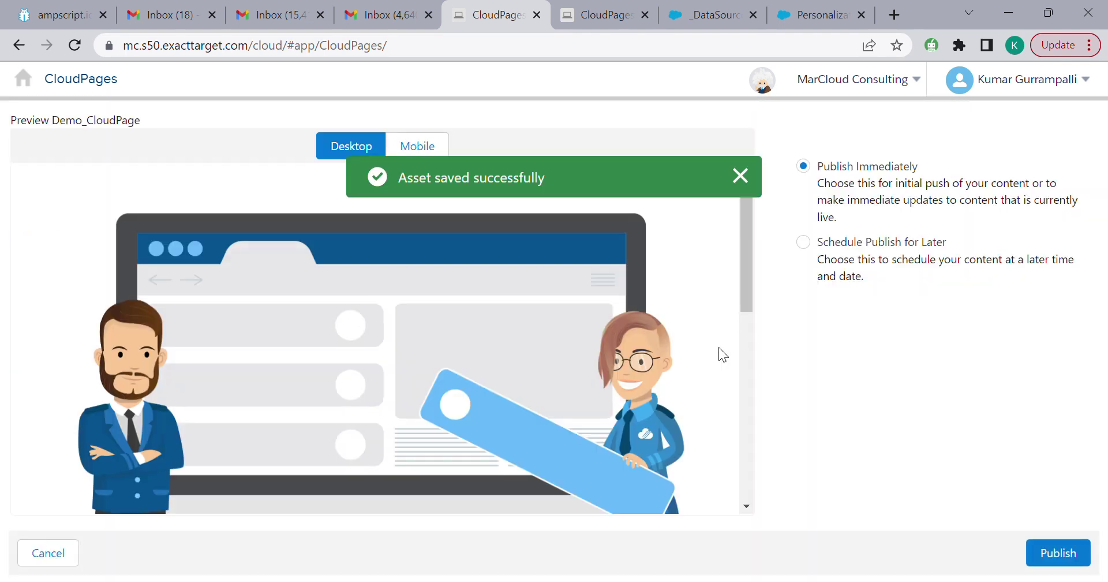
scroll(664, 350, down, 3)
scroll(663, 350, down, 3)
scroll(663, 348, up, 8)
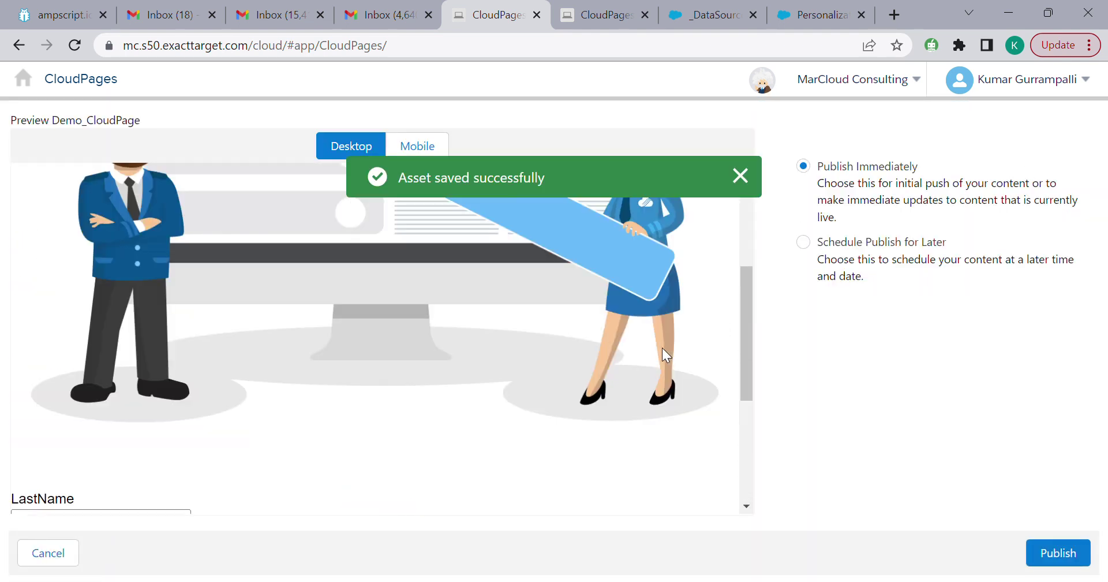
scroll(662, 348, down, 5)
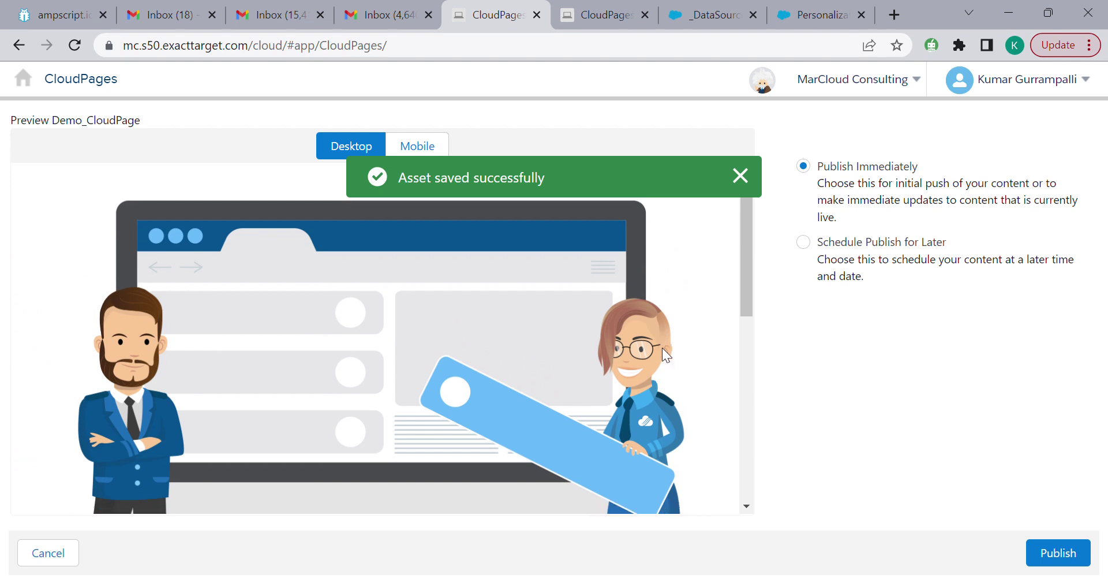
click(1049, 555)
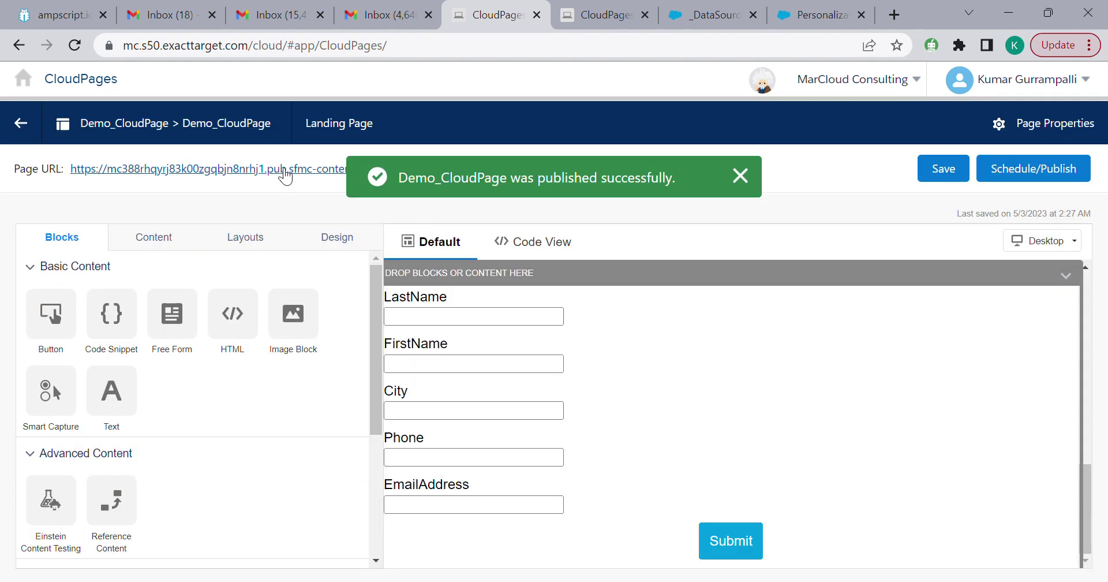
Open the published page from its page URL and examine the live image and form down to the Submit button.
click(285, 176)
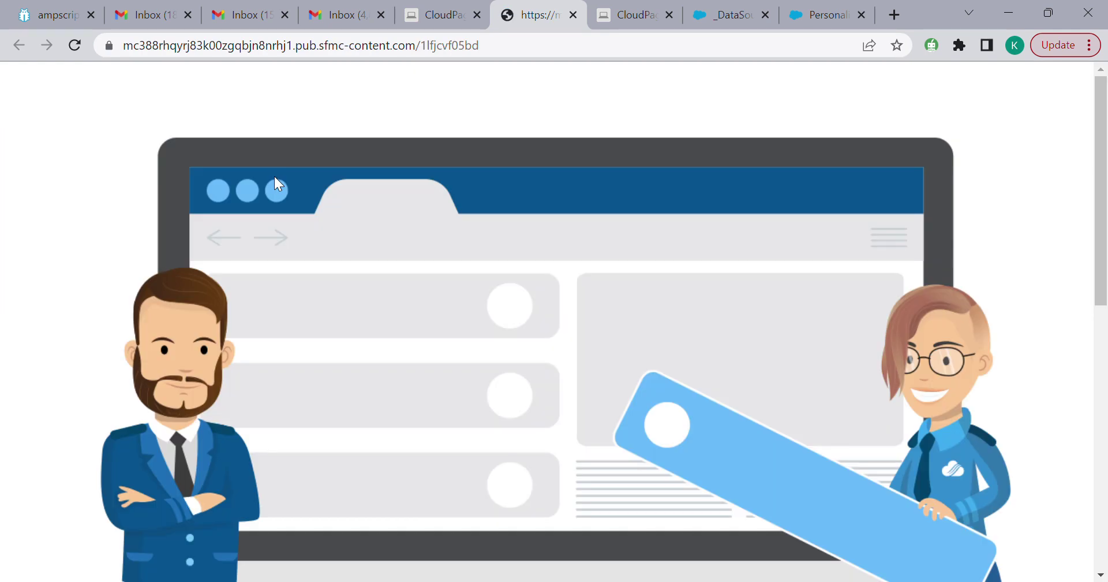
scroll(332, 213, down, 10)
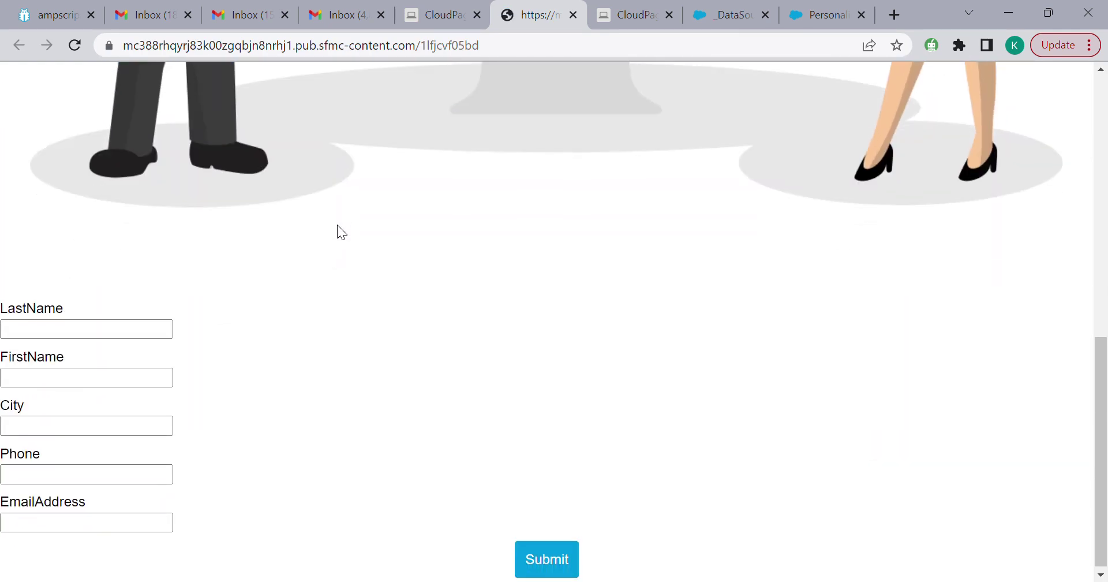
scroll(337, 224, up, 10)
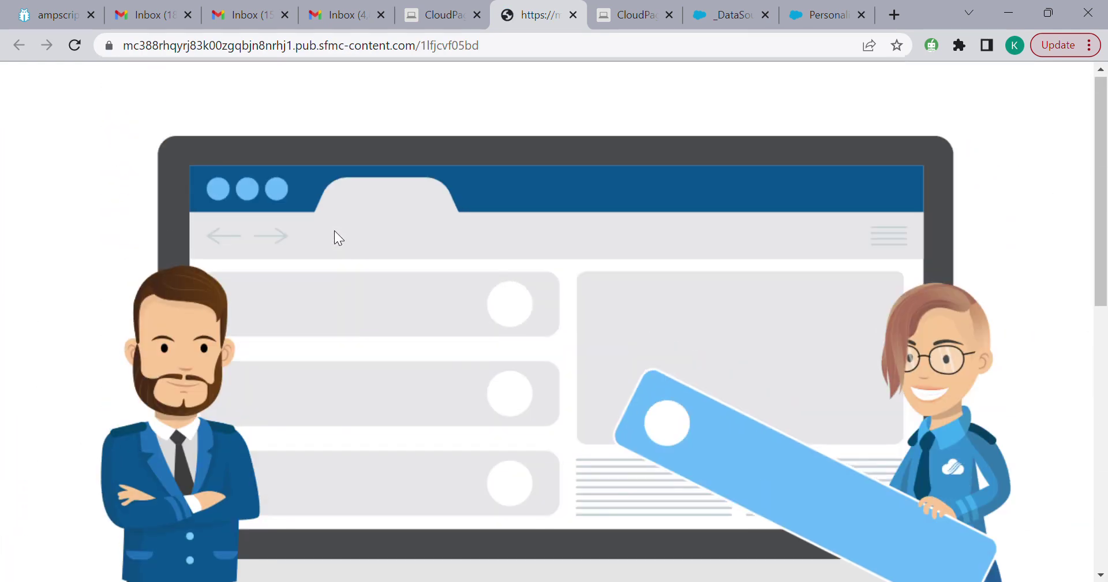